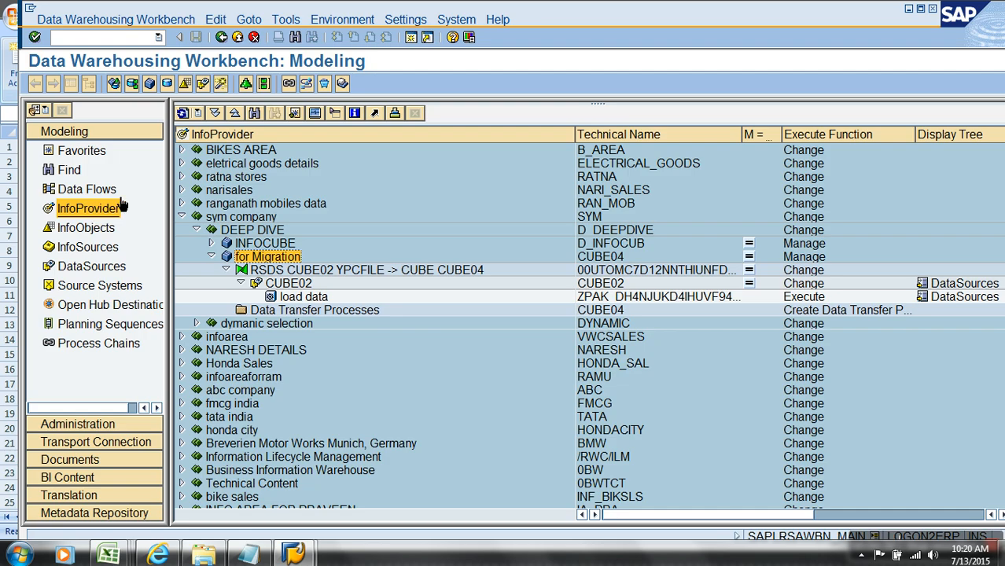
Create a data flow named Myproject with the description MyProject Data Flow under the DEEP DIVE InfoArea
left_click(100, 194)
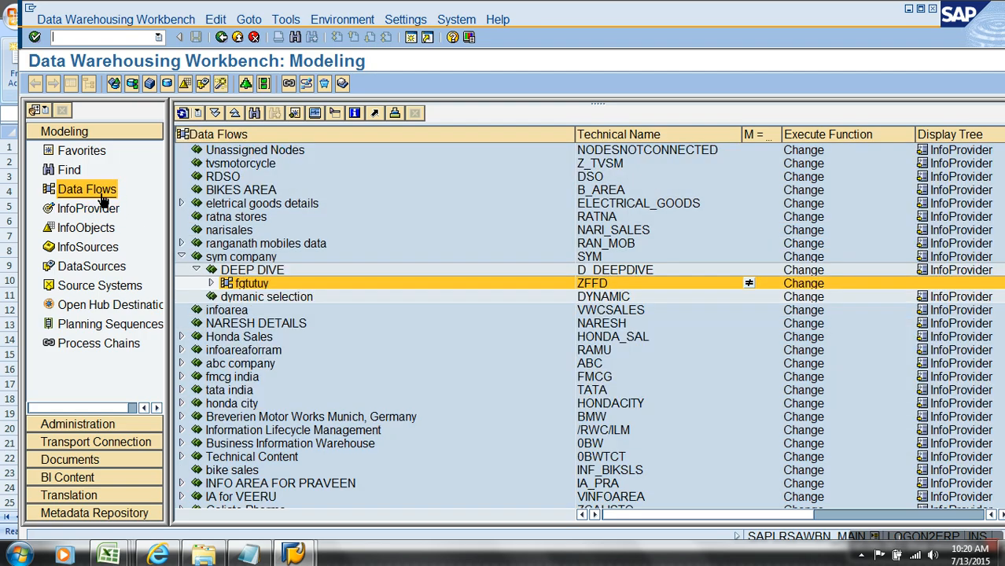
right_click(252, 270)
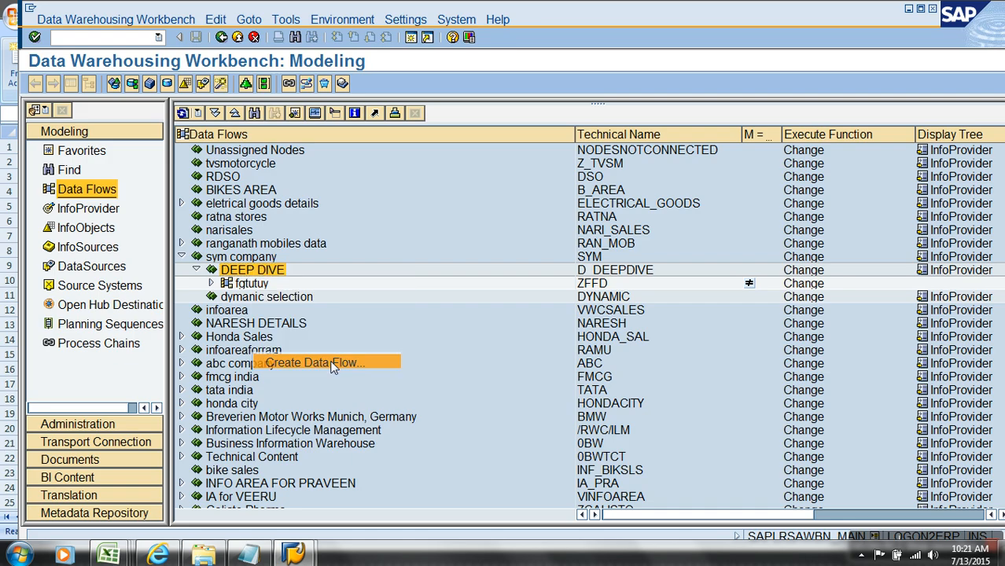
left_click(329, 362)
left_click(457, 326)
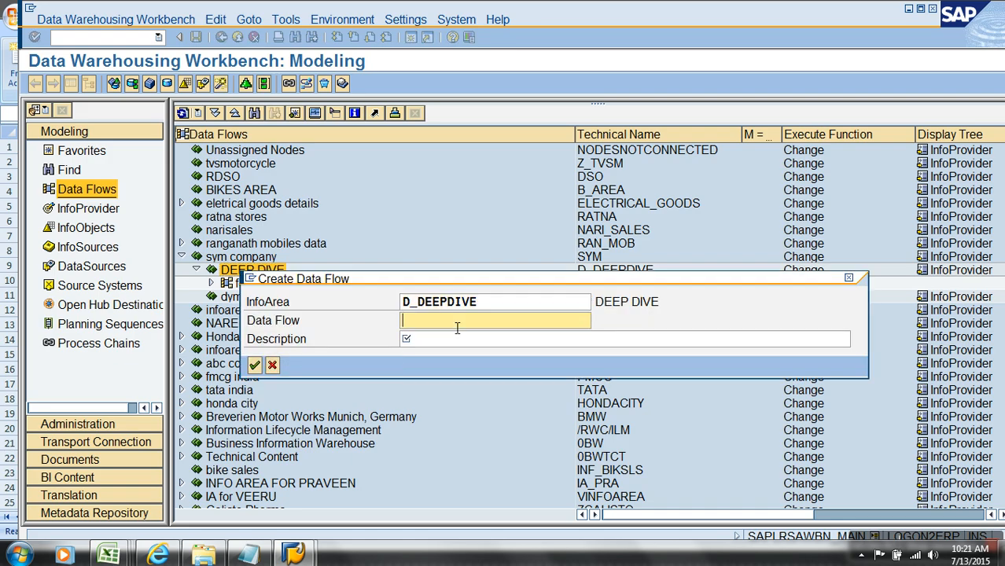
type("Myproject_dayta")
key("BackSpace")
key("BackSpace")
key("BackSpace")
key("BackSpace")
key("BackSpace")
key("BackSpace")
key("Tab")
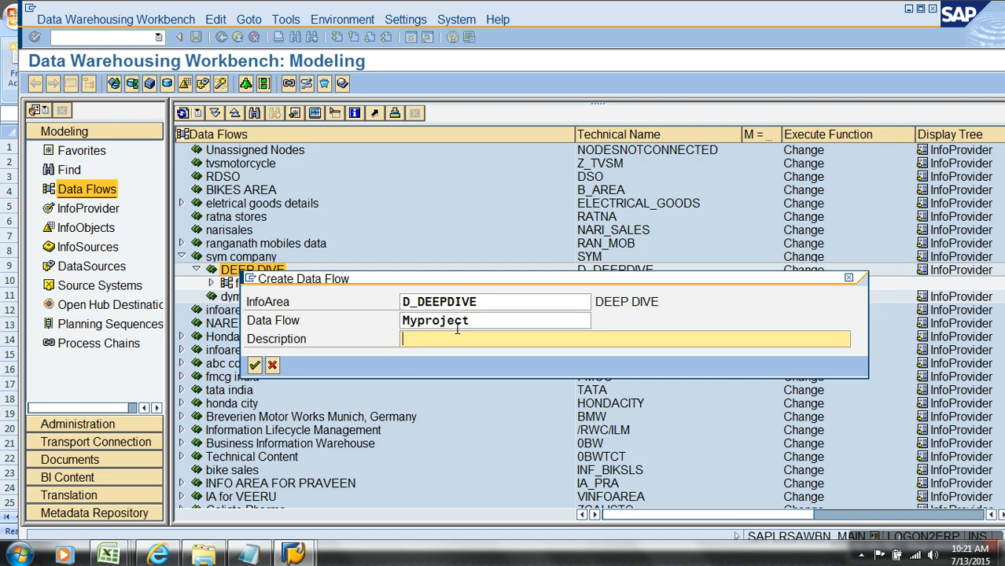
type("MyProject Data Flow")
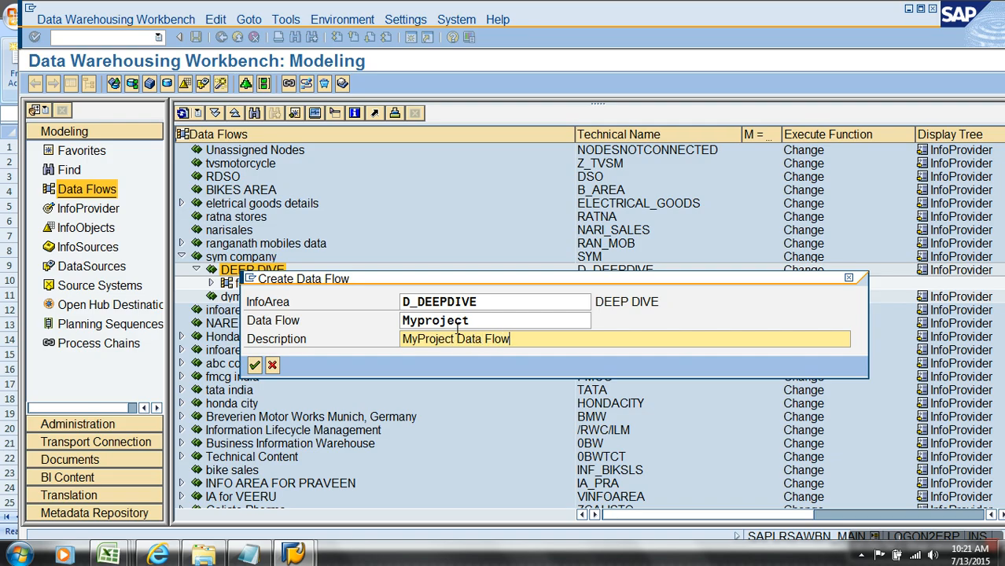
key("Return")
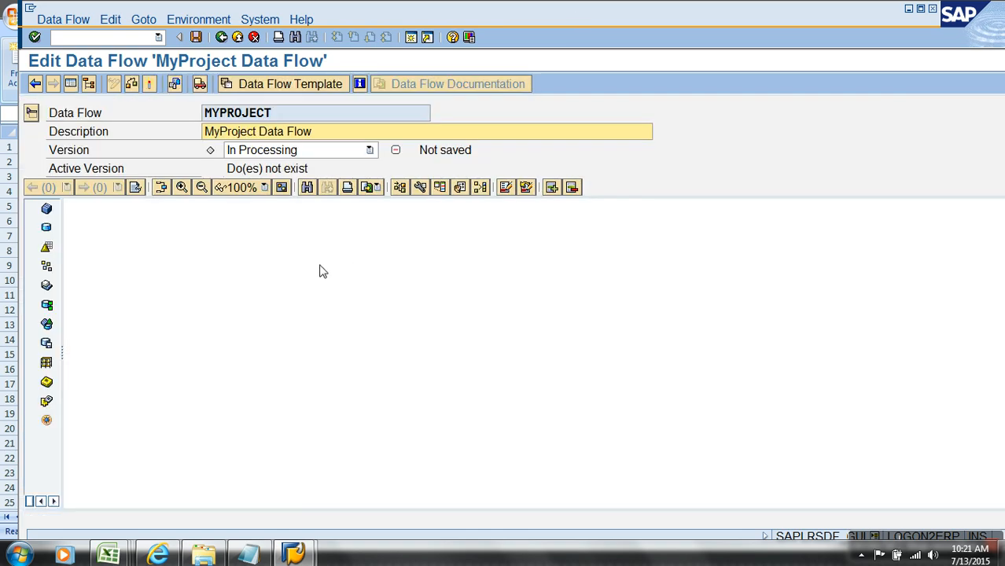
Build a chain from a DataSource through two DataStore objects up to an InfoCube, linking each pair with a transformation
left_click_drag(46, 208, 179, 219)
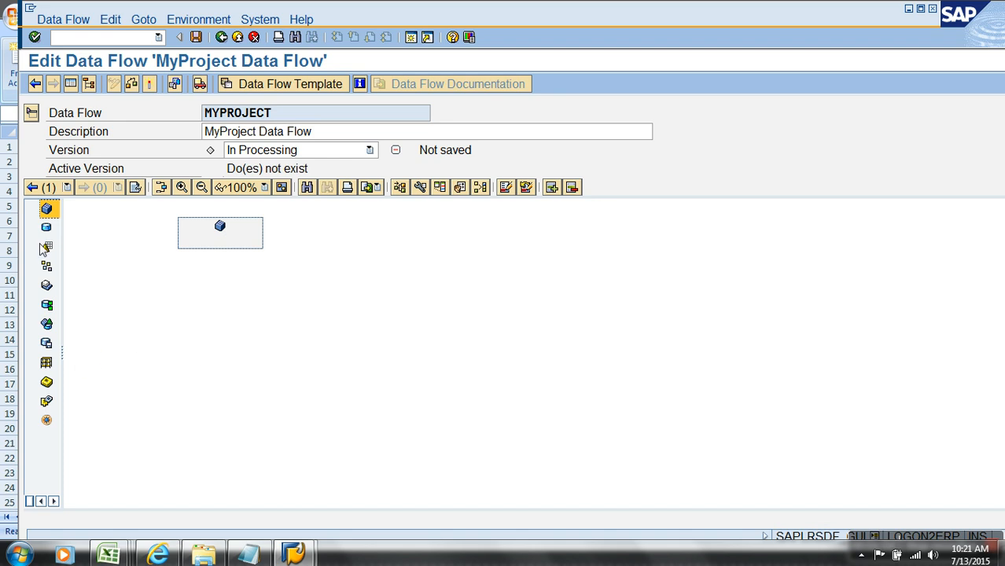
left_click_drag(47, 228, 207, 295)
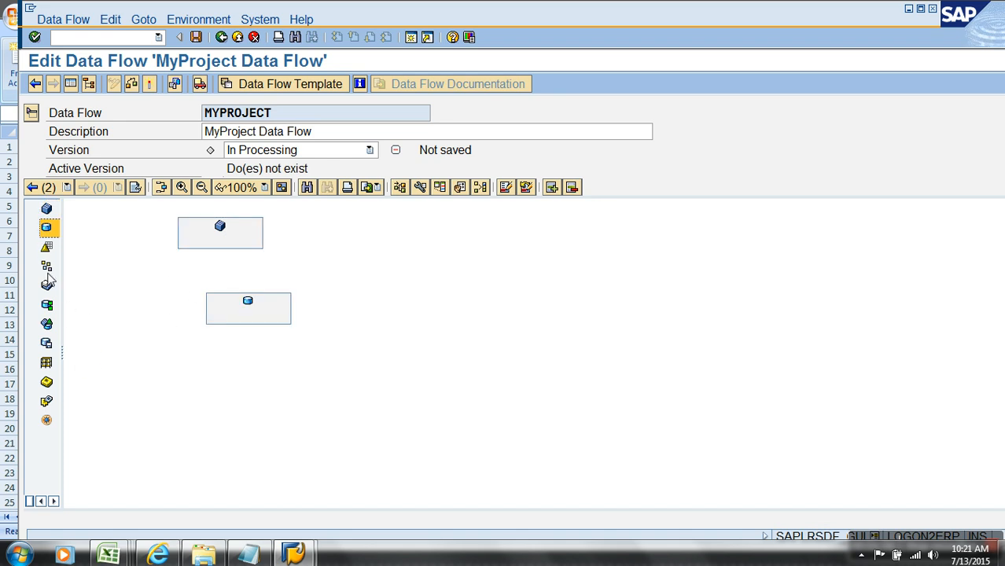
left_click(234, 301)
left_click_drag(236, 302, 220, 239)
mouse_move(45, 257)
left_mouse_down()
mouse_move(75, 256)
mouse_move(250, 374)
mouse_move(253, 318)
left_mouse_up()
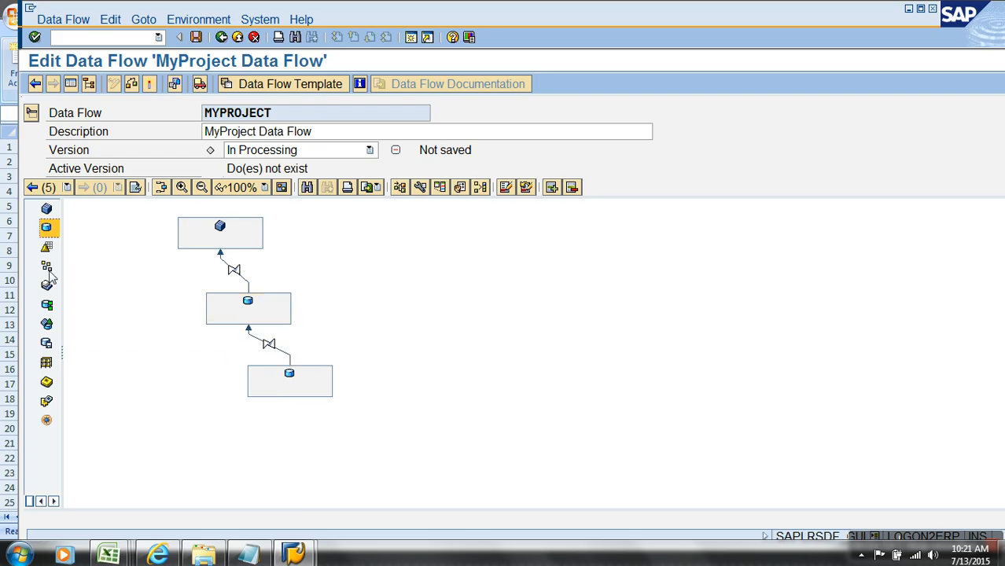
mouse_move(47, 403)
left_mouse_down()
mouse_move(307, 458)
mouse_move(299, 396)
left_mouse_up()
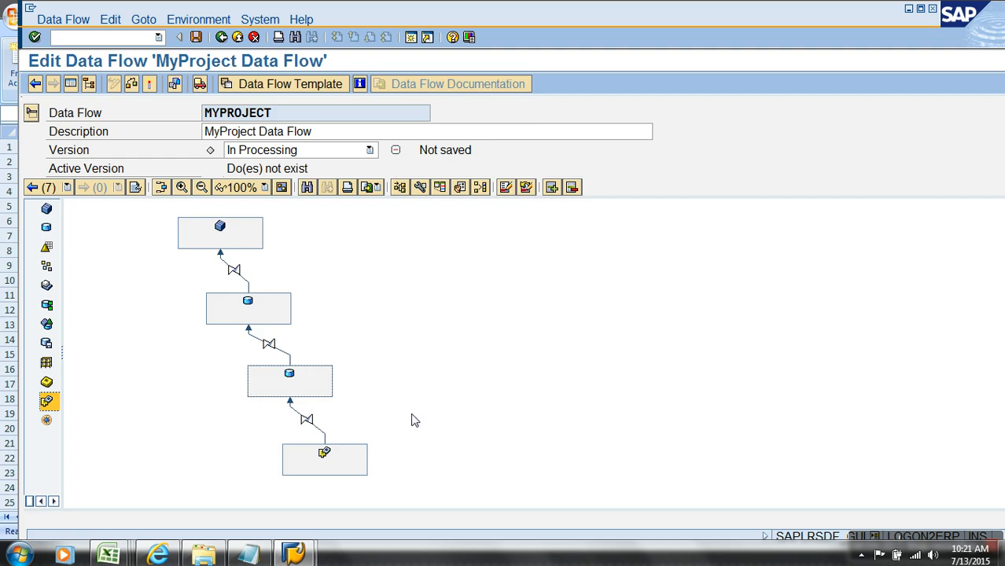
left_click(311, 385)
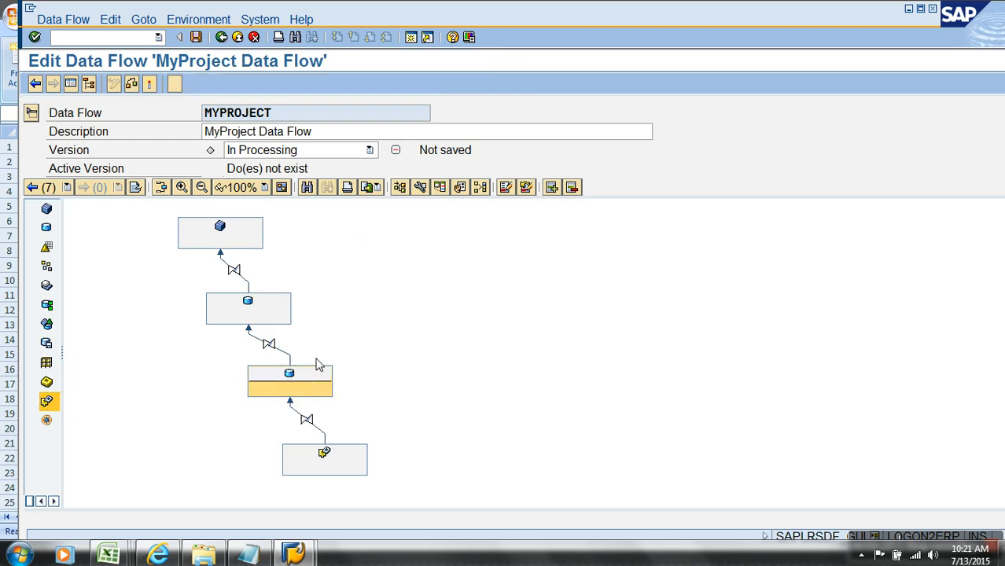
left_click(279, 315)
left_click(253, 236)
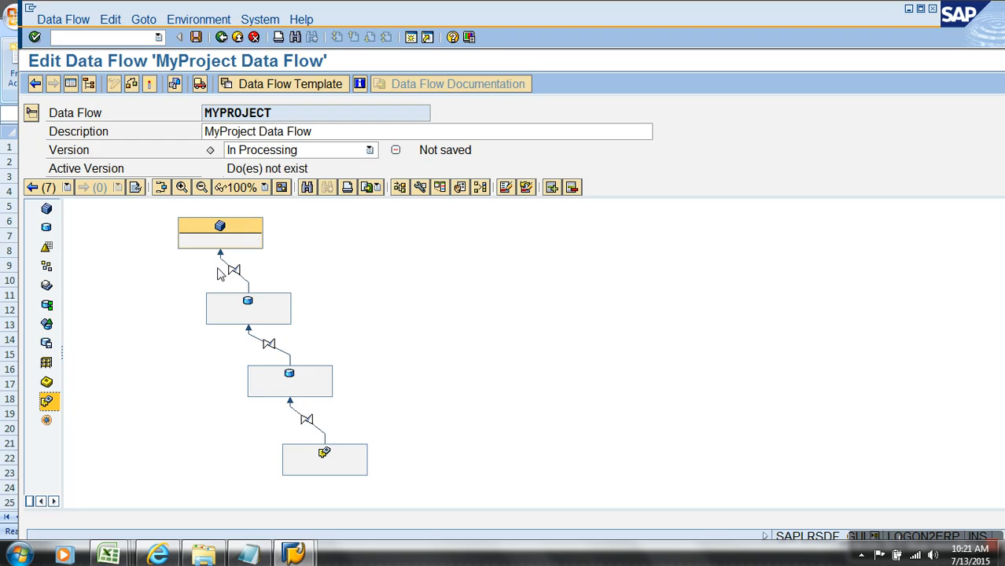
Add a MultiProvider above the InfoCube, set apart from it, and connect the InfoCube to the MultiProvider
left_click(48, 324)
left_click(147, 211)
left_click(251, 230)
left_click(200, 233)
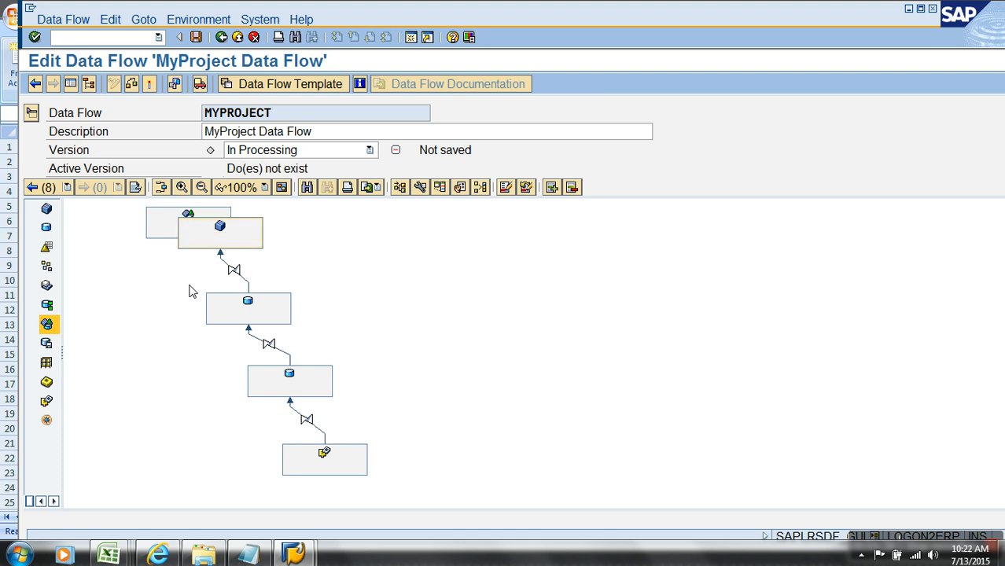
left_click(162, 220)
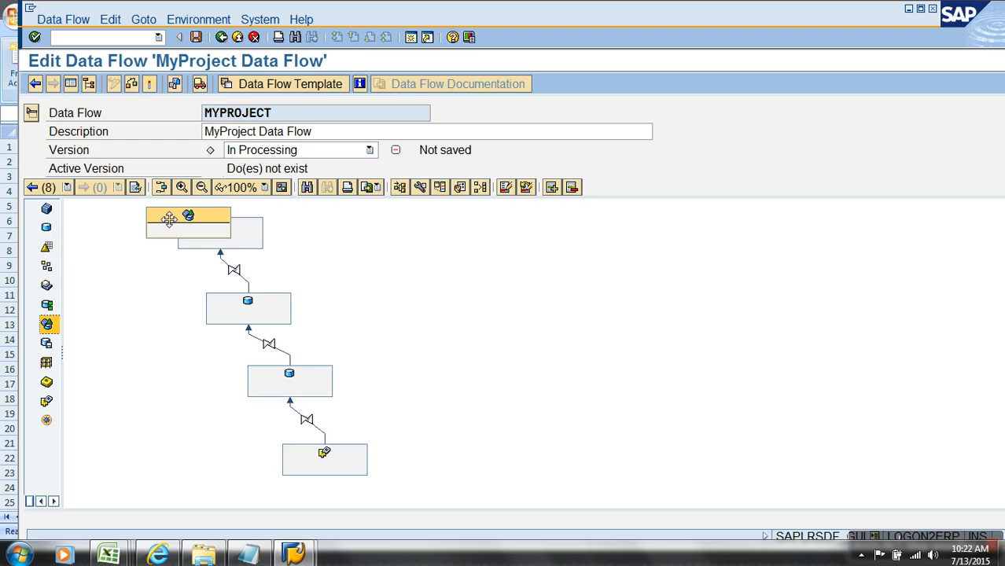
left_click_drag(169, 219, 110, 216)
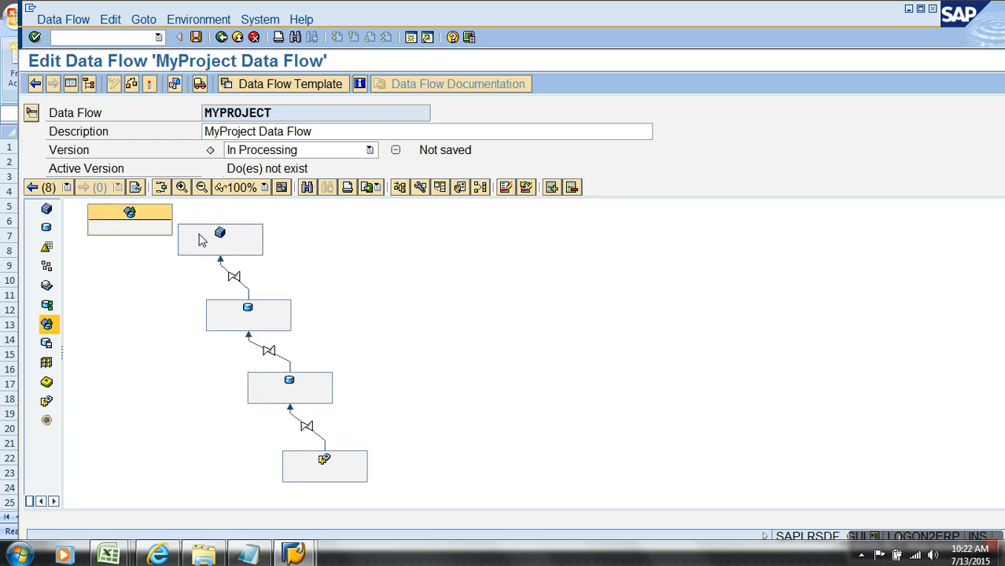
left_click(202, 239)
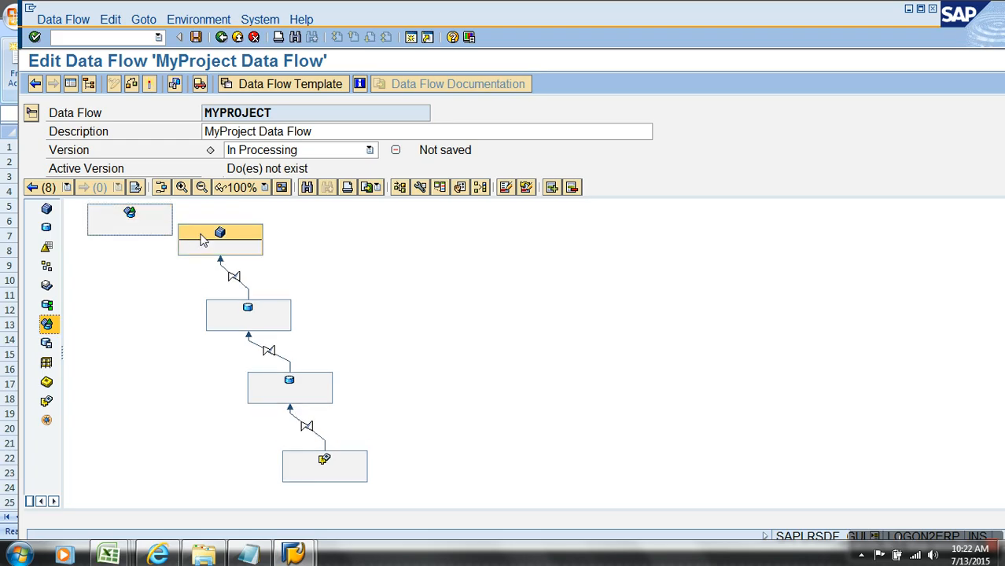
left_click_drag(197, 230, 162, 250)
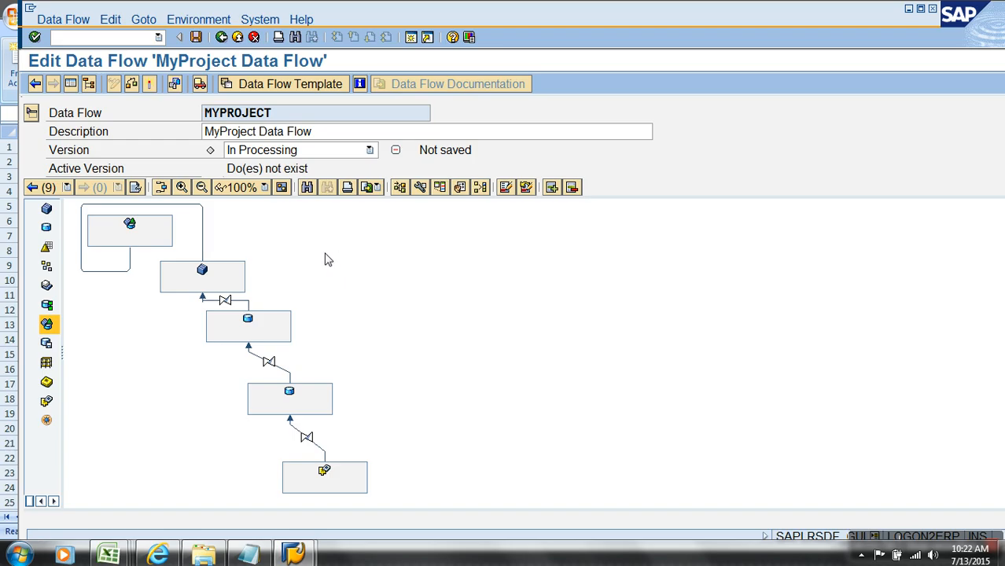
Activate the MyProject data flow and close the activation log
left_click(68, 189)
left_click(465, 297)
left_click(153, 89)
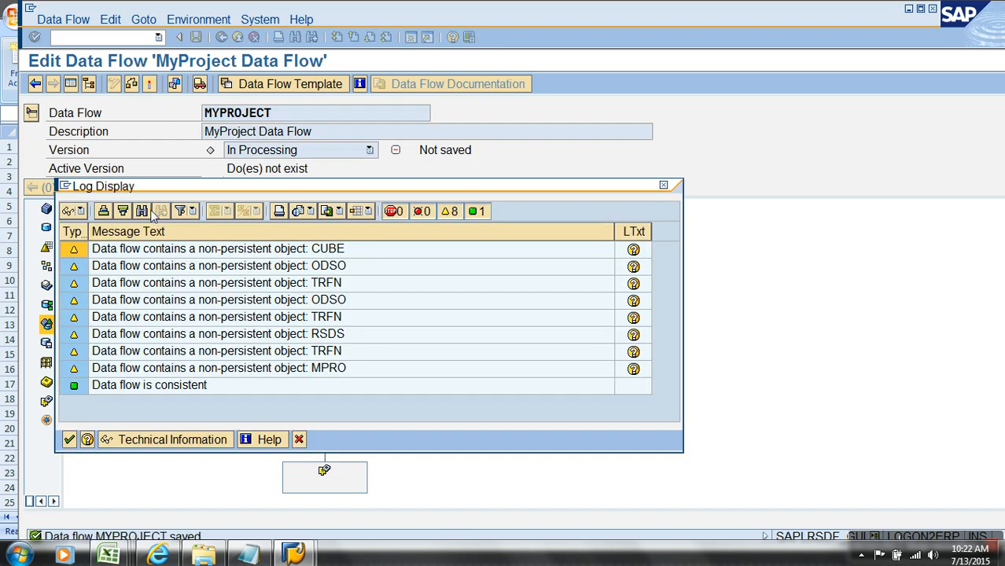
left_click(69, 440)
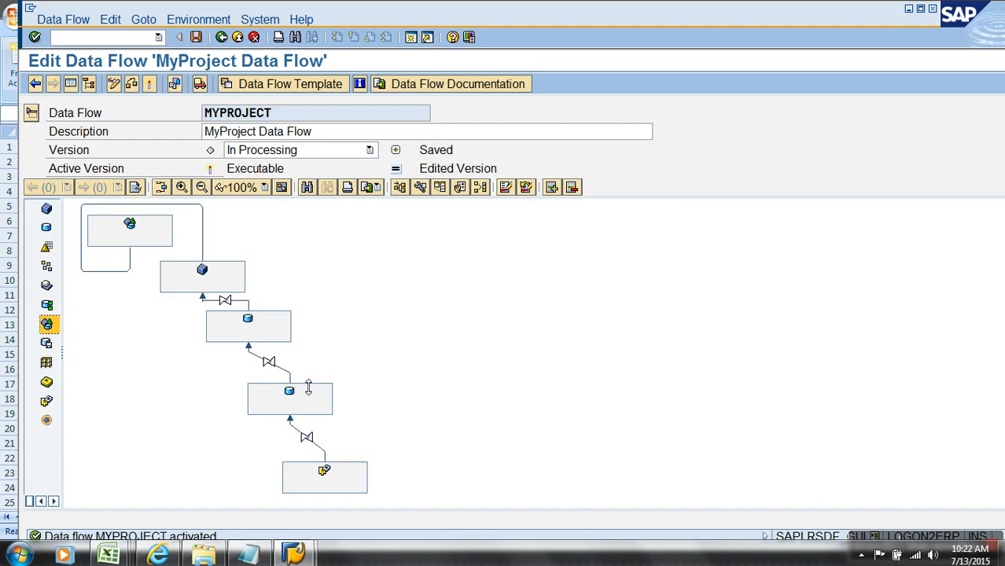
Return to the Data Flows tree and reopen MyProject Data Flow from DEEP DIVE with the navigation trees hidden
left_click(237, 38)
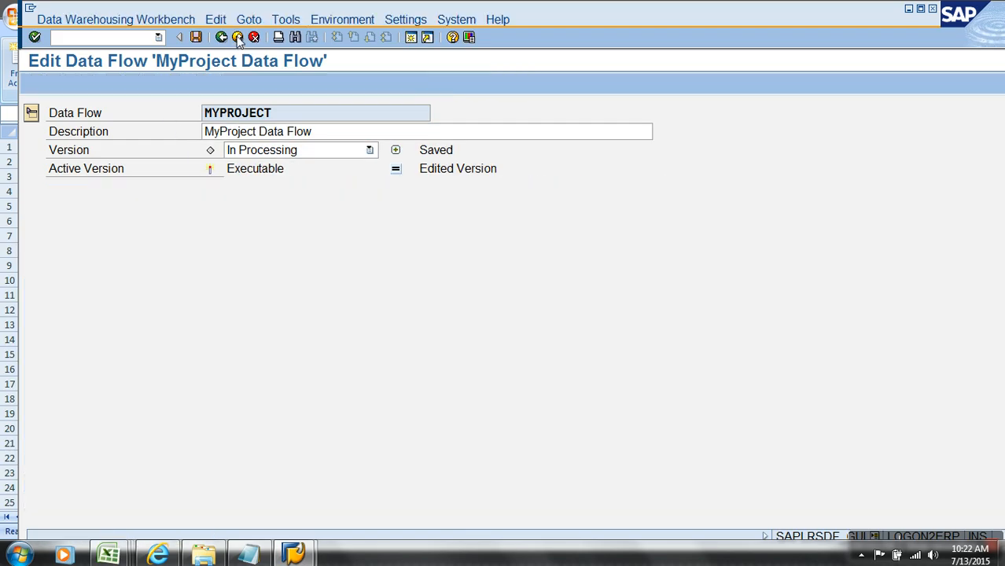
left_click(590, 285)
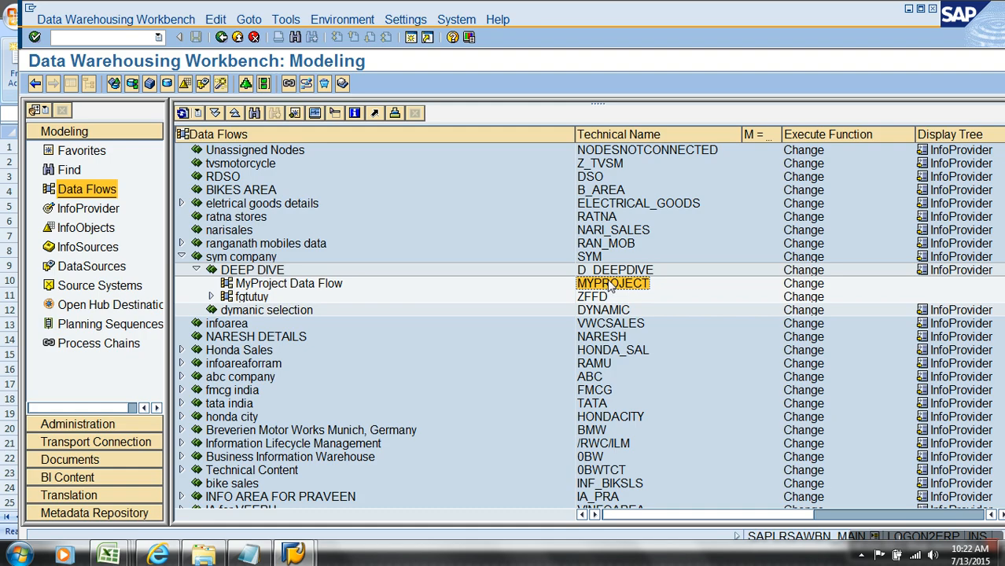
double_click(611, 287)
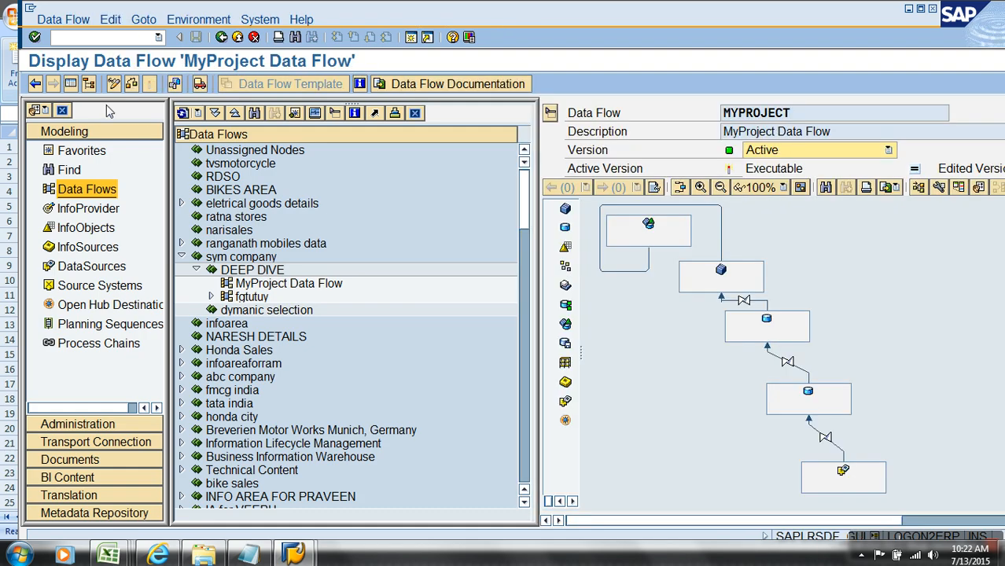
left_click(70, 83)
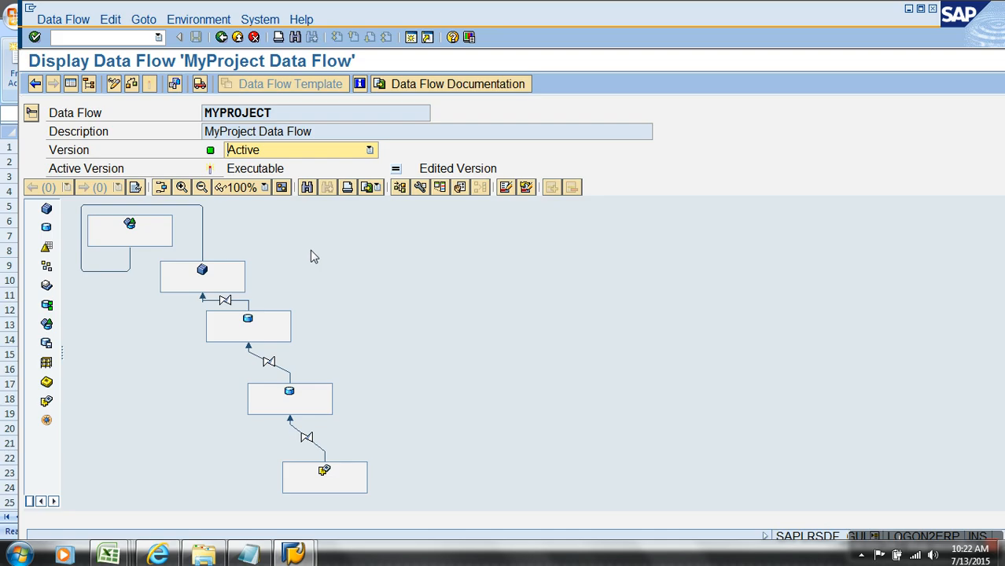
Check the MultiProvider's available actions, then switch the data flow from display to edit mode
right_click(143, 240)
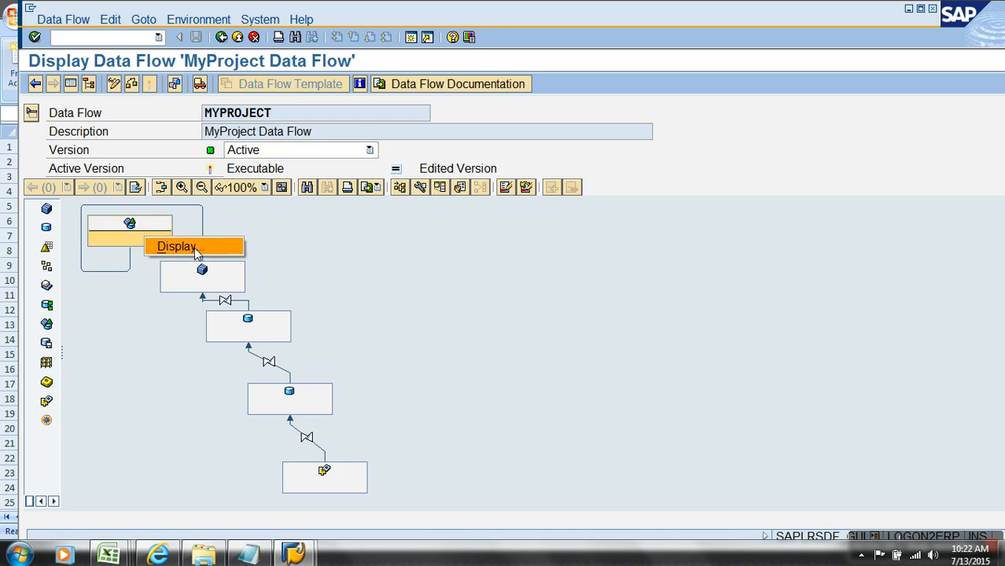
left_click(300, 229)
left_click(113, 83)
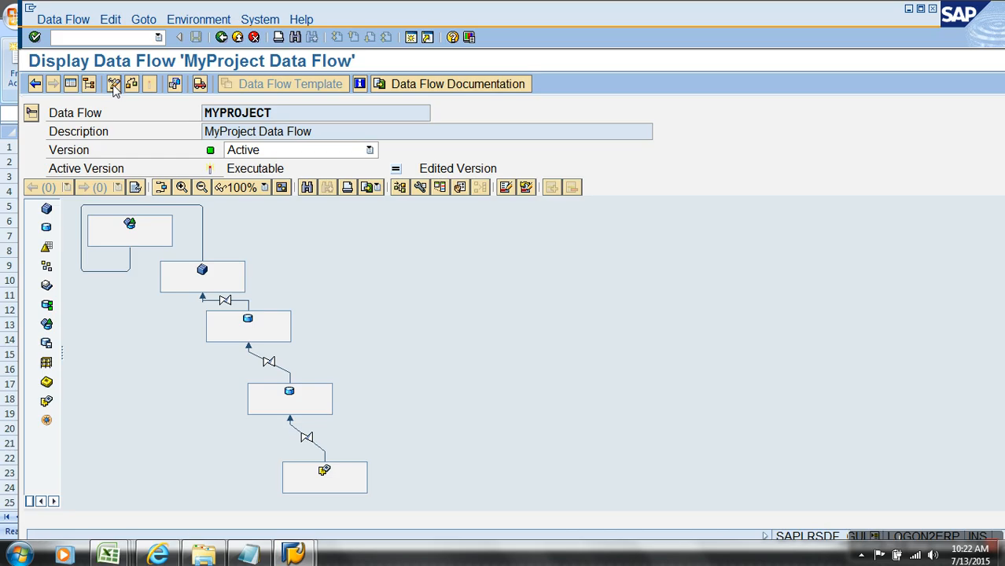
Examine the available object actions for the InfoCube, both DataStore objects, the DataSource and the MultiProvider
left_click(226, 281)
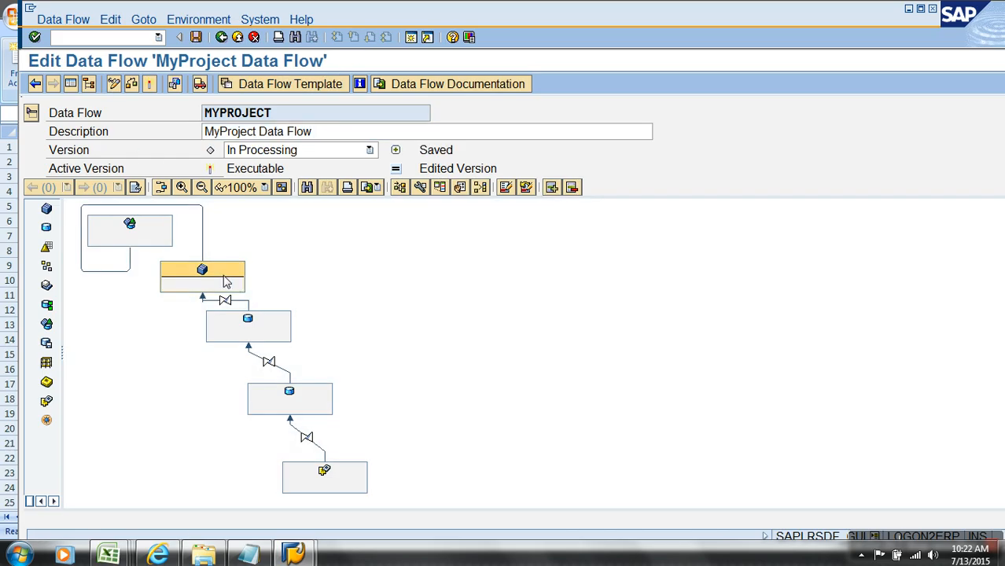
right_click(225, 281)
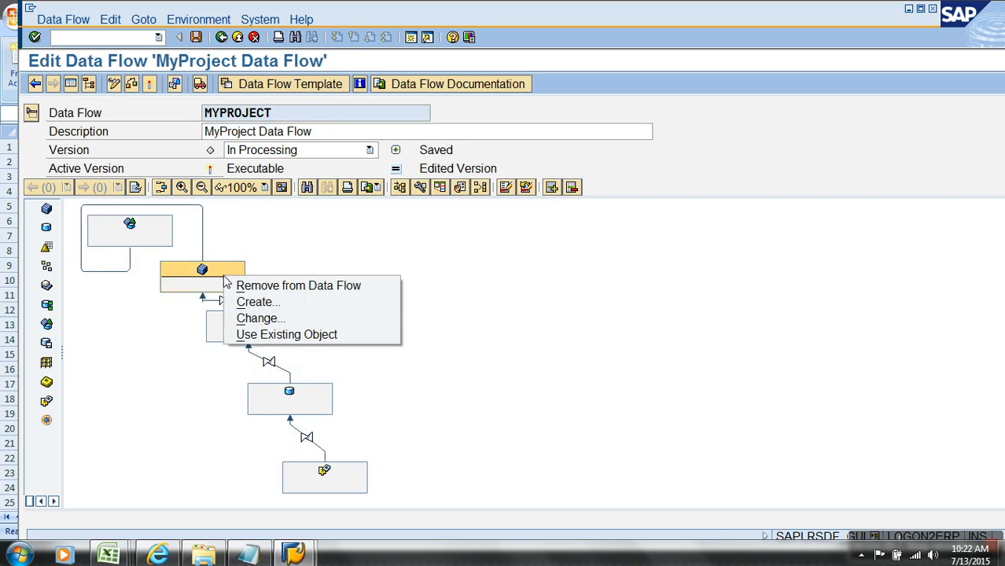
left_click(186, 341)
right_click(225, 328)
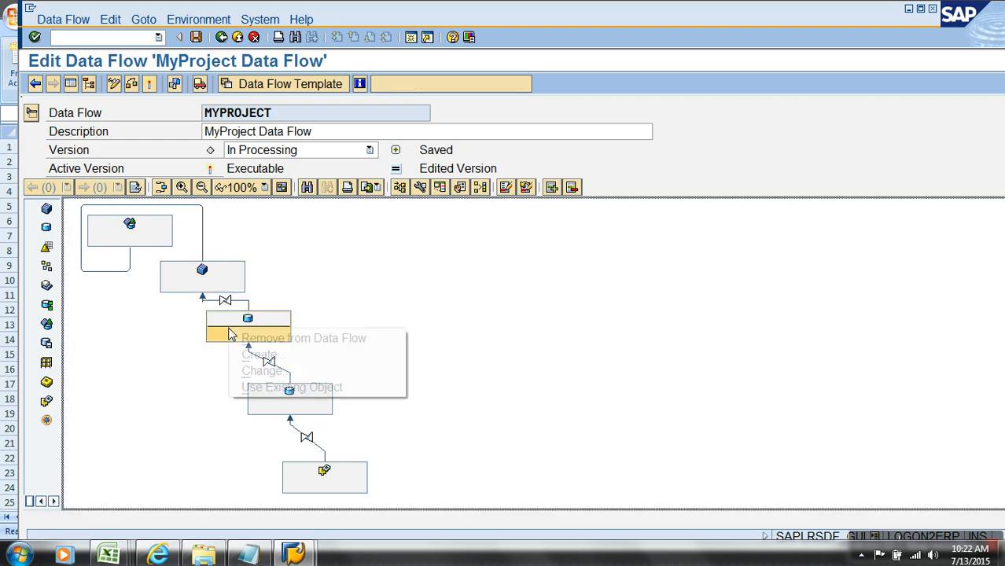
left_click(182, 384)
left_click(314, 405)
right_click(313, 406)
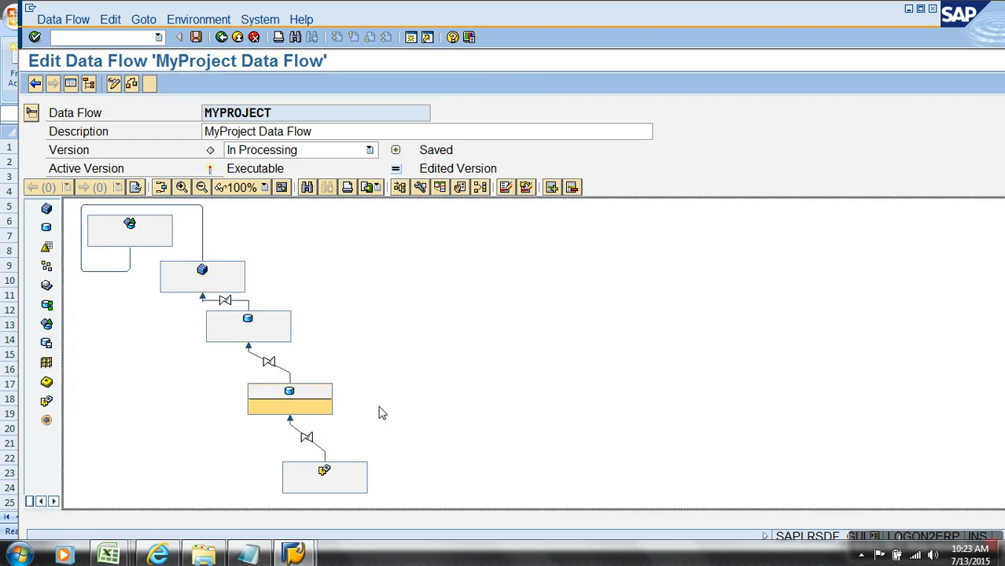
left_click(416, 356)
left_click(336, 468)
right_click(337, 468)
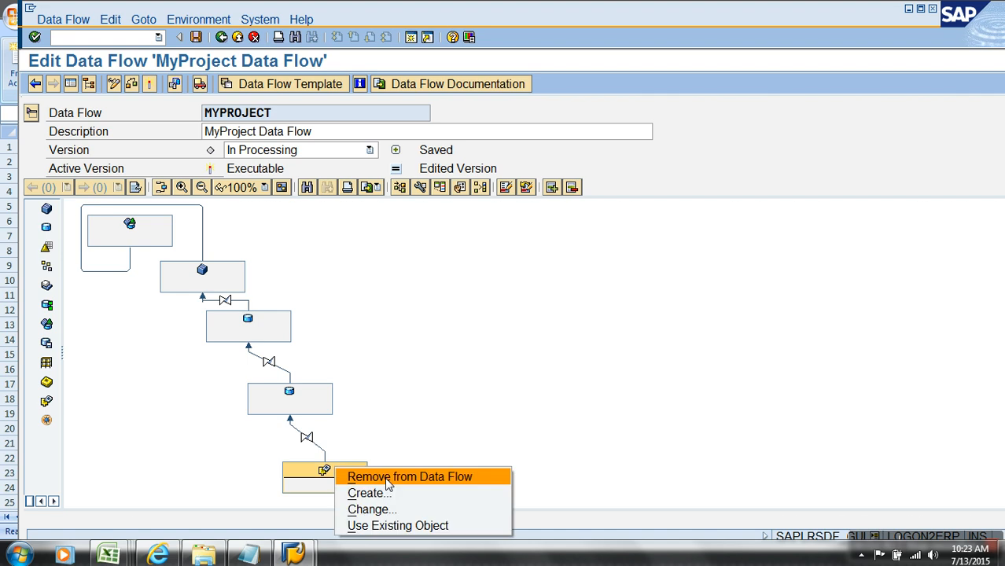
left_click(424, 410)
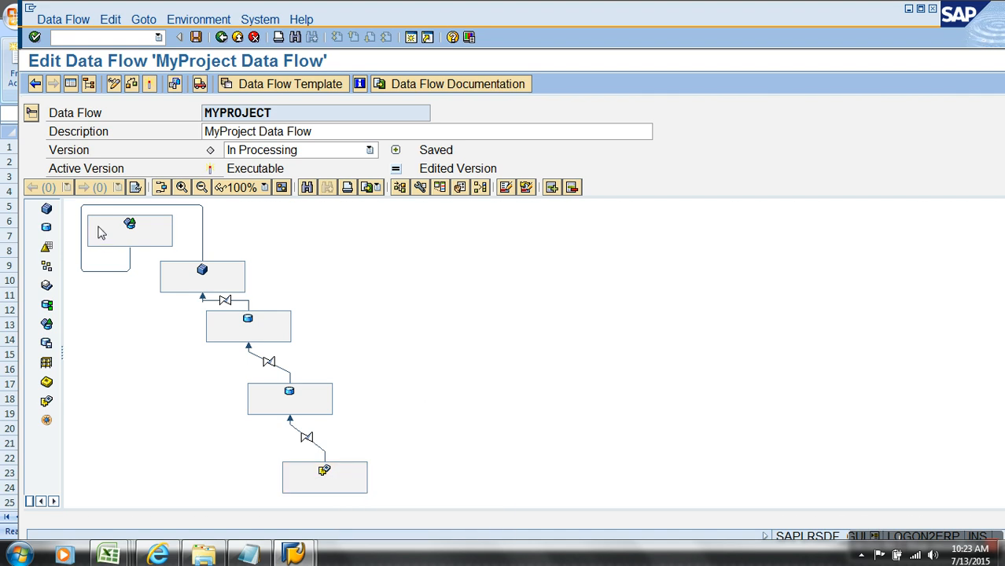
left_click(100, 232)
right_click(100, 232)
left_click(639, 363)
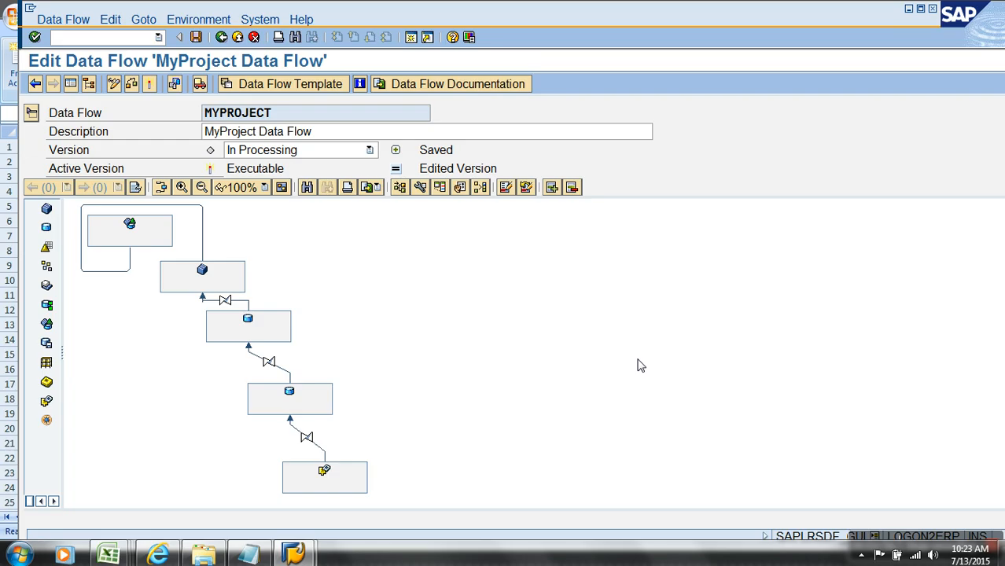
Open the SAP data flow templates, widen the list to show technical names, and preview the /LSA330/ template
left_click(296, 91)
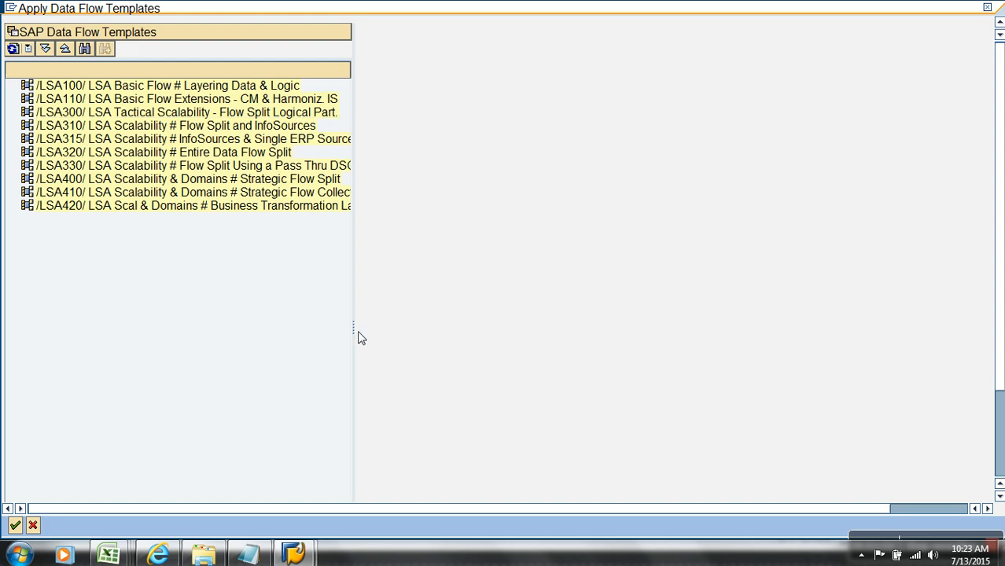
left_click_drag(355, 336, 544, 338)
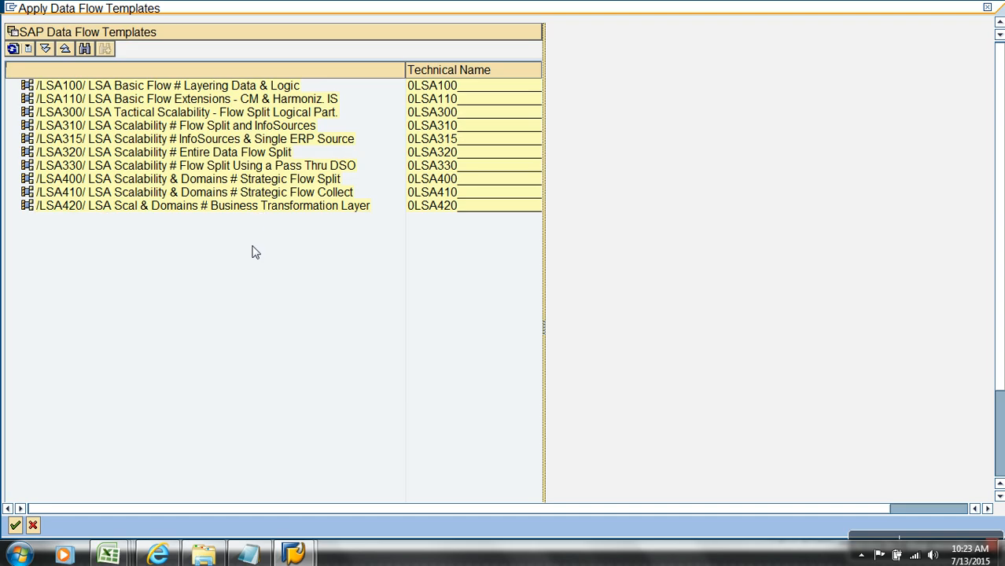
double_click(255, 166)
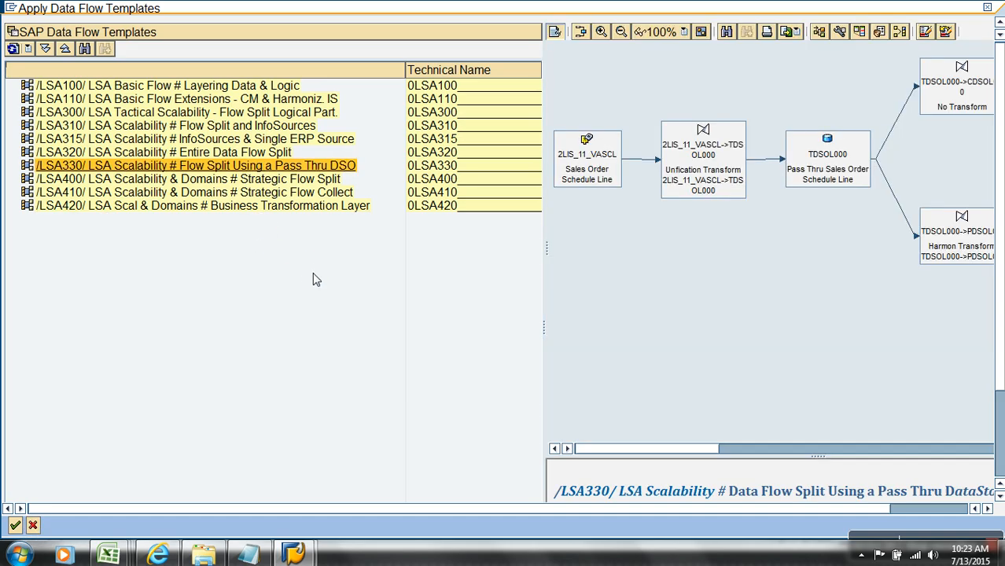
Examine the /LSA330/ template's full data flow from the 2LIS_11_VASCL DataSource to the MDCLF000 MultiProvider, then close the templates
left_click_drag(543, 259, 150, 264)
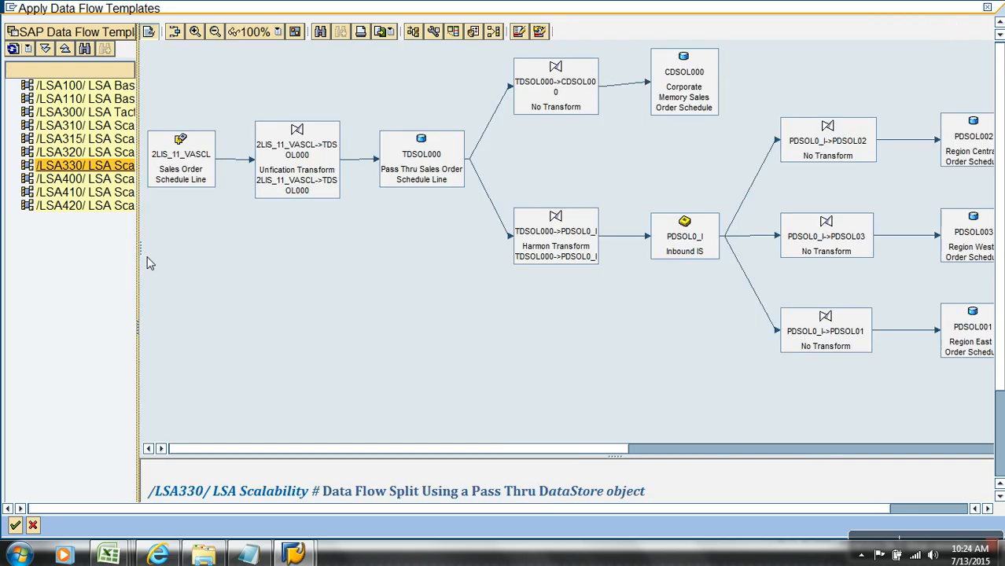
left_click(291, 184)
left_click_drag(580, 449, 705, 448)
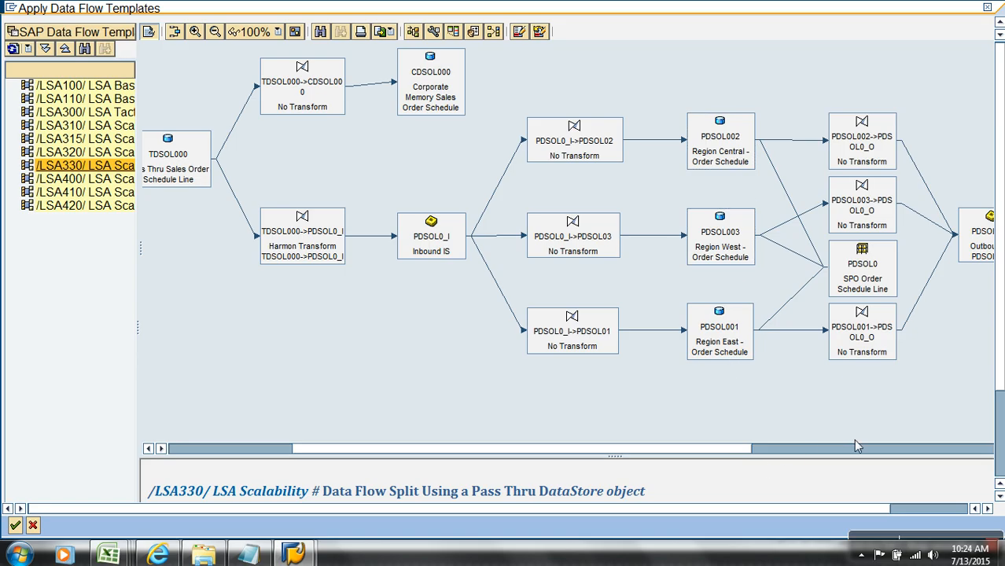
left_click(783, 449)
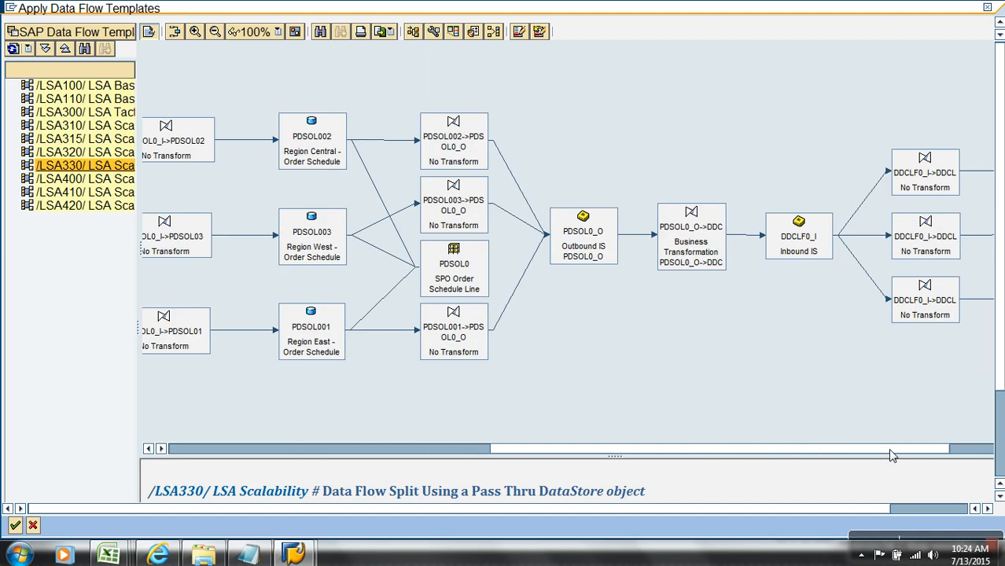
left_click_drag(891, 451, 988, 440)
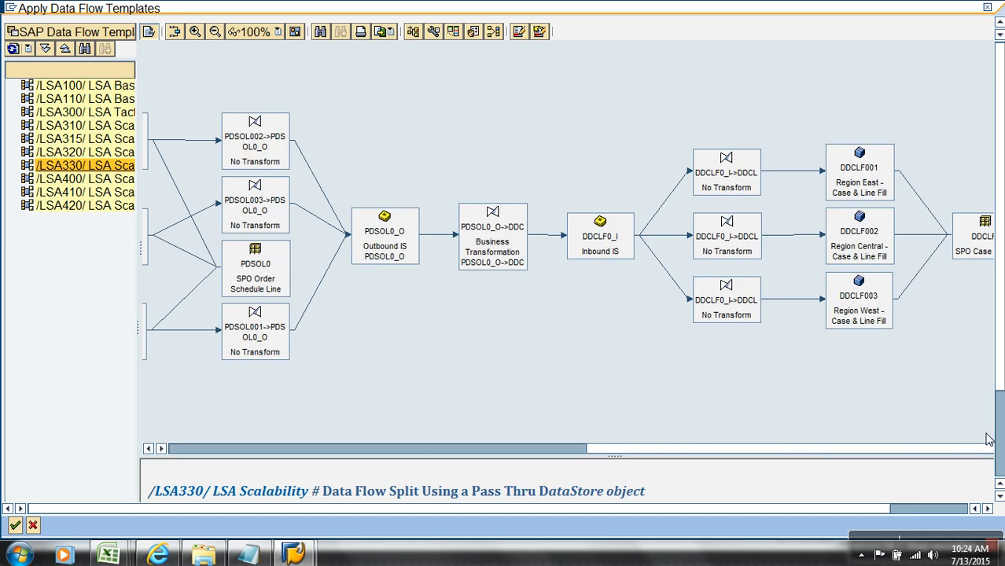
left_click(961, 512)
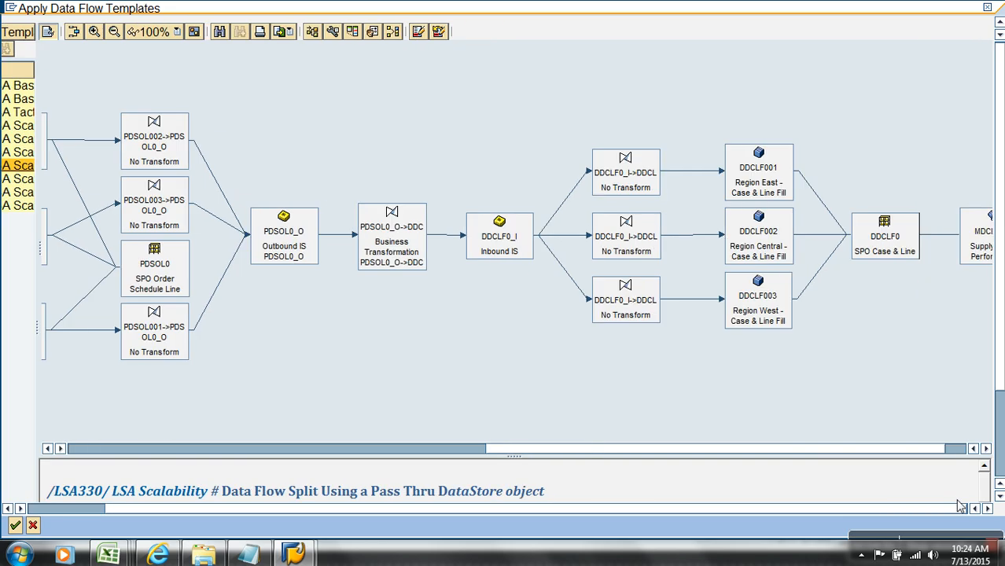
left_click(953, 449)
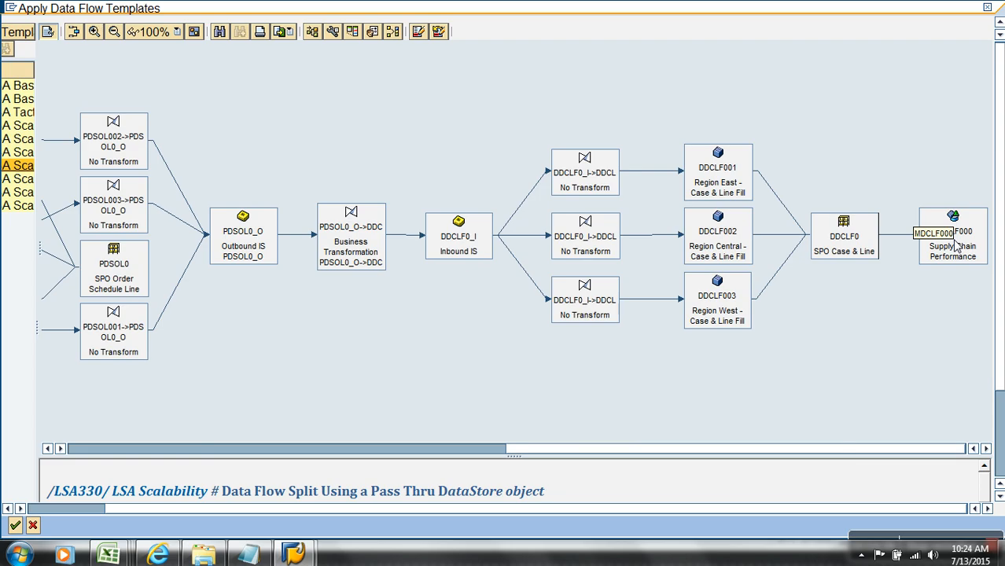
left_click(361, 248)
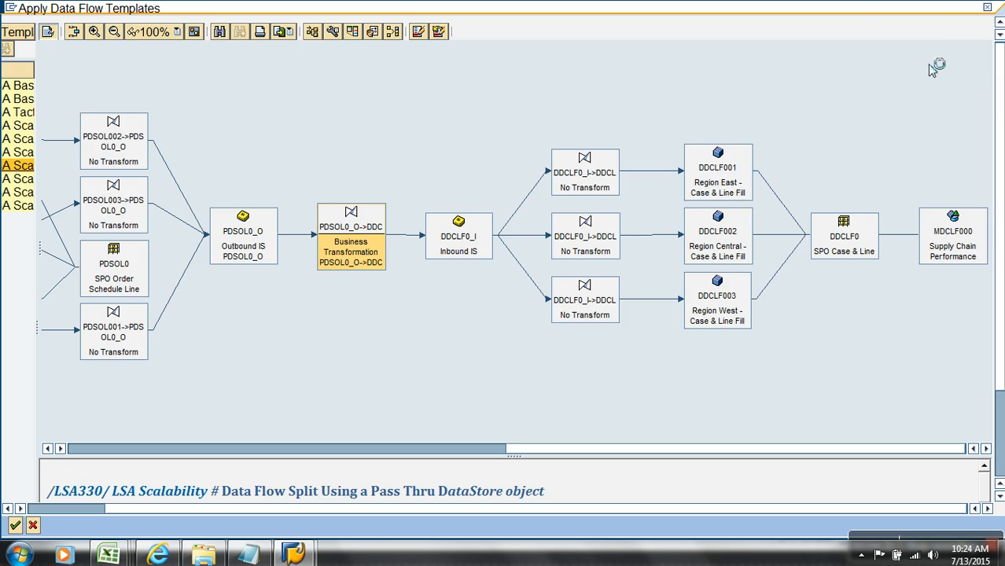
left_click(986, 8)
Check the saving, version management and transport options available for MyProject Data Flow
left_click(63, 20)
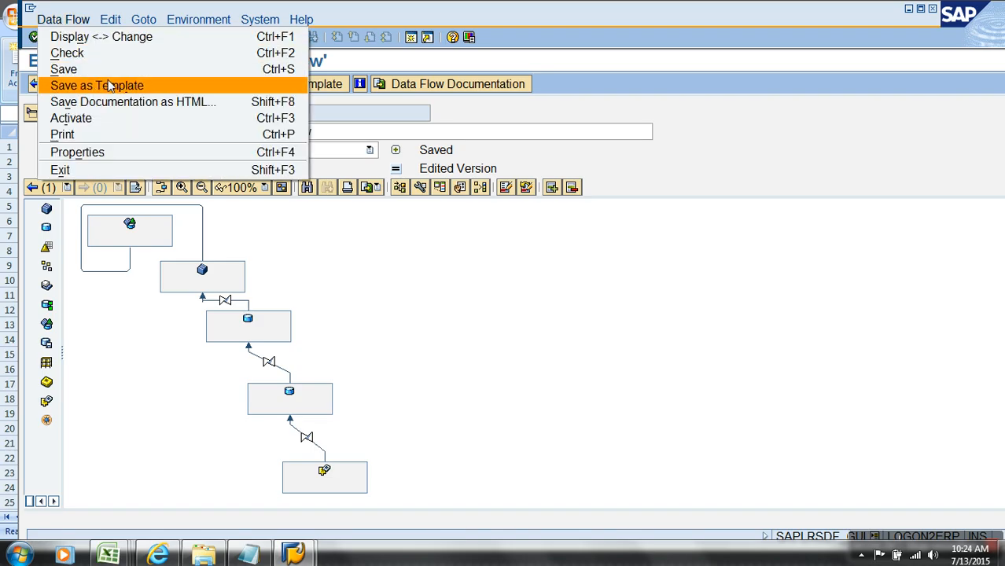
left_click(453, 294)
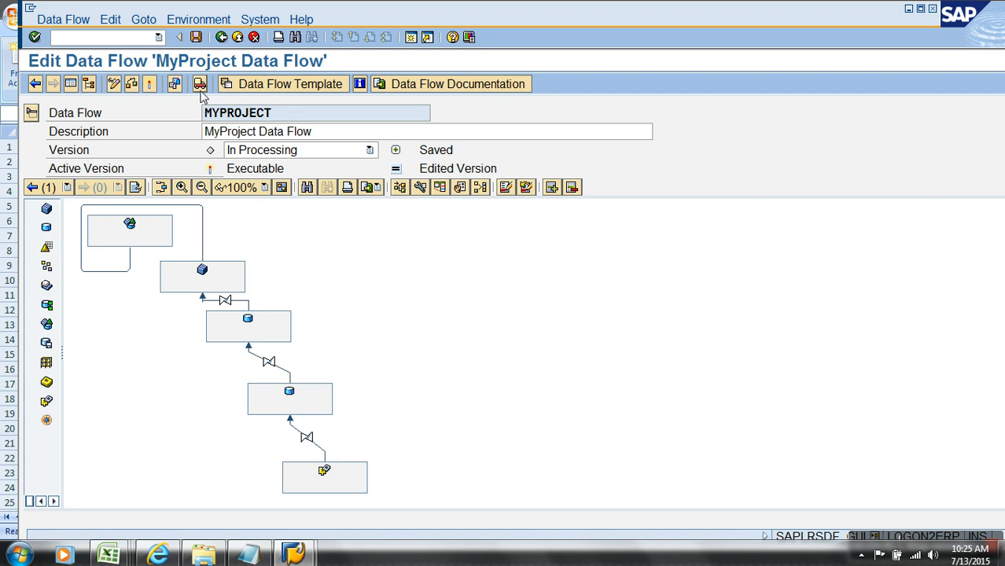
left_click(143, 20)
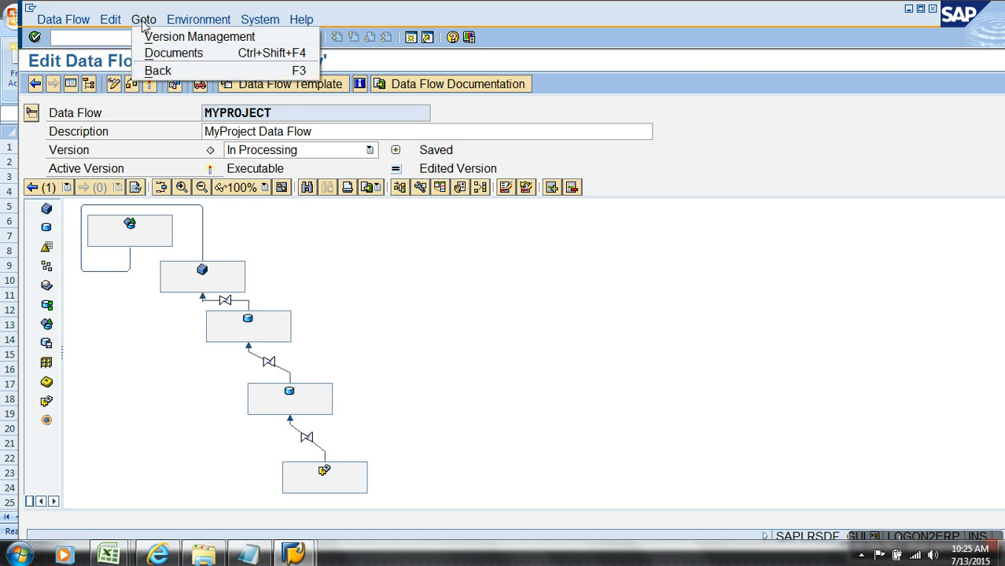
mouse_move(174, 22)
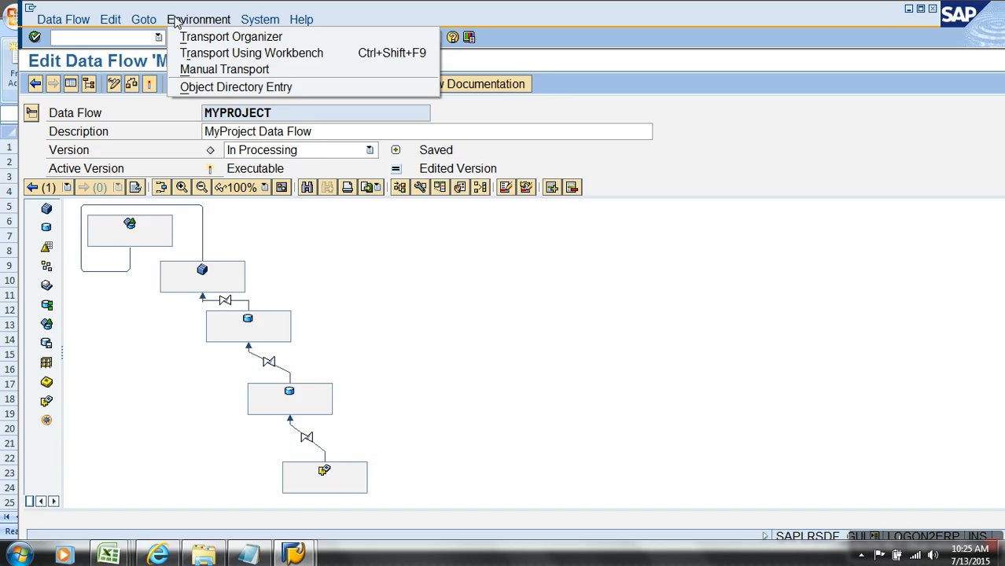
left_click(507, 423)
Try to apply the /LSA330/ Flow Split Using a Pass Thru DSO template to MyProject Data Flow twice
left_click(290, 84)
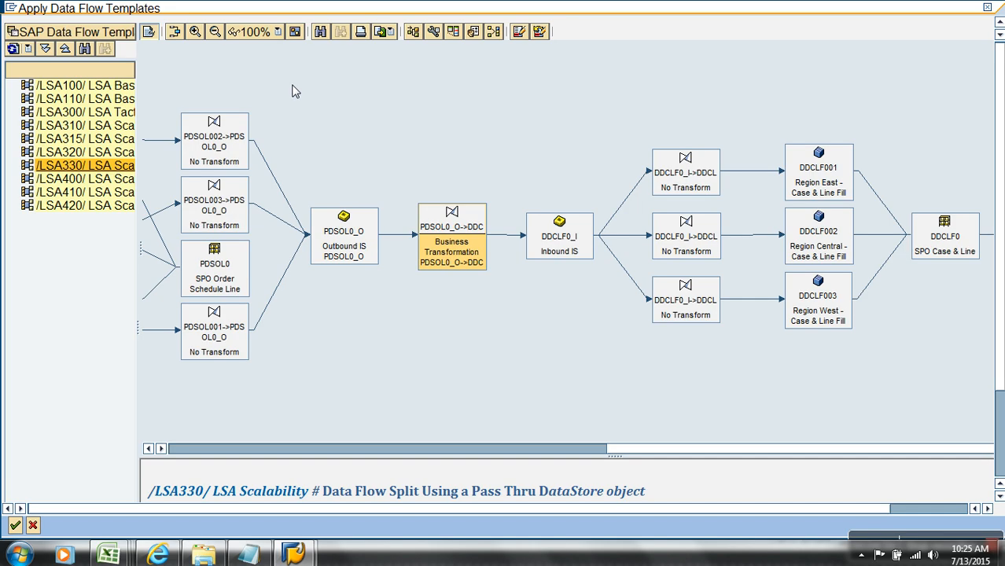
left_click(107, 167)
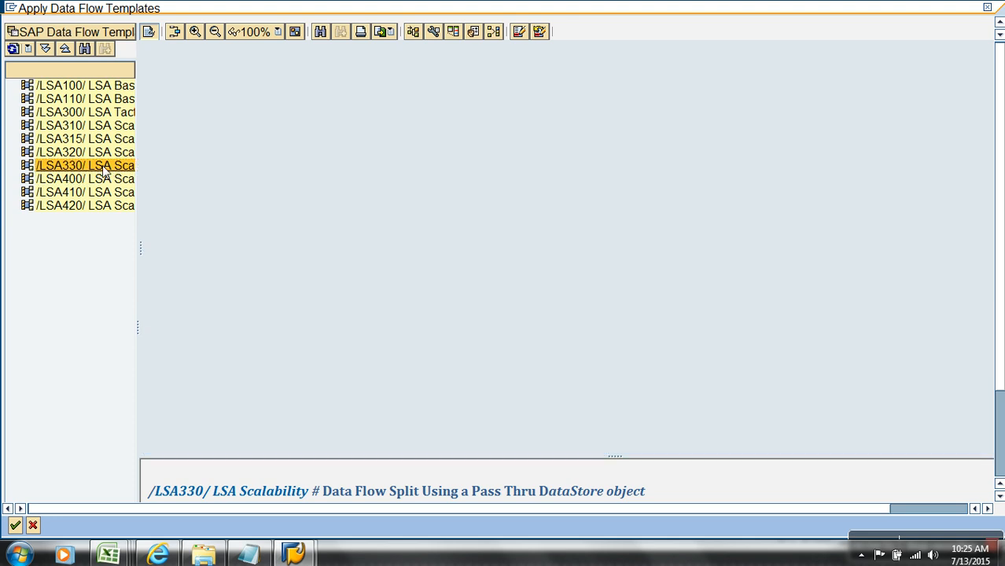
left_click(15, 525)
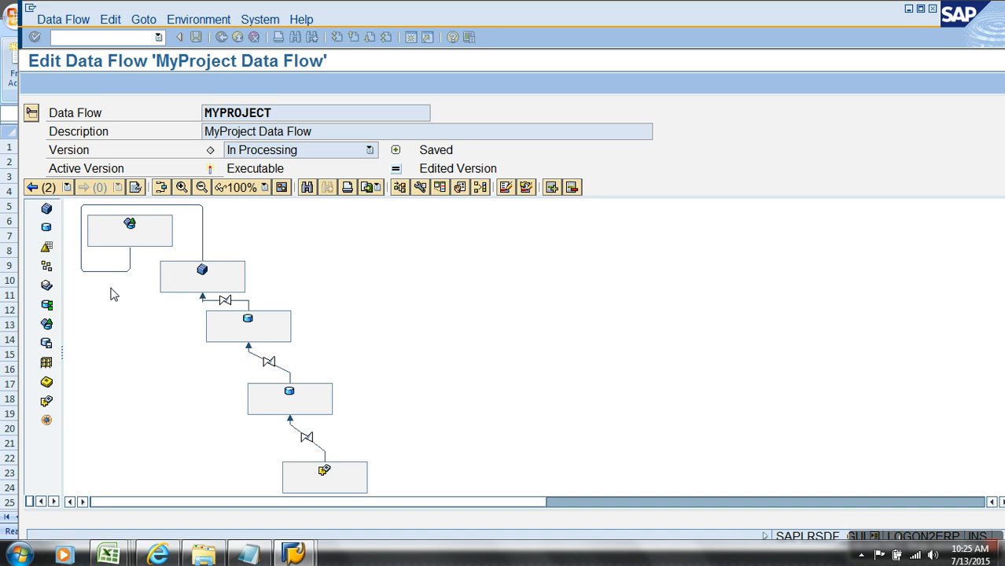
left_click(263, 85)
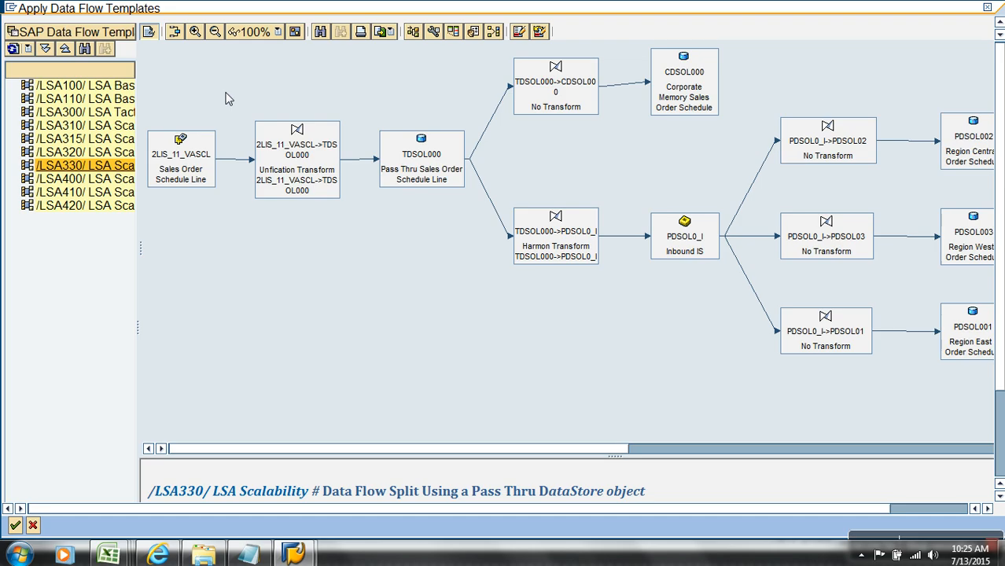
left_click_drag(148, 68, 236, 68)
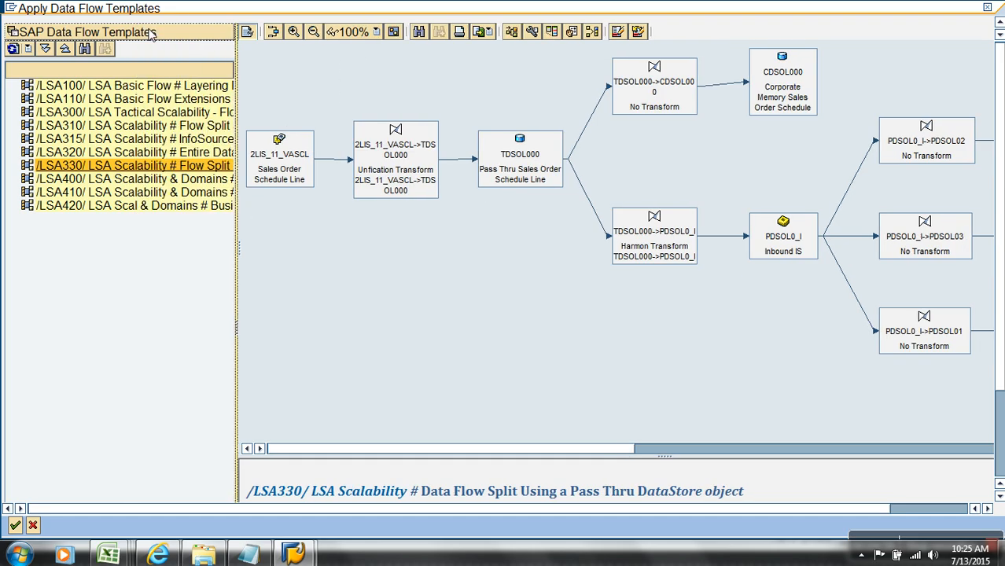
left_click(144, 169)
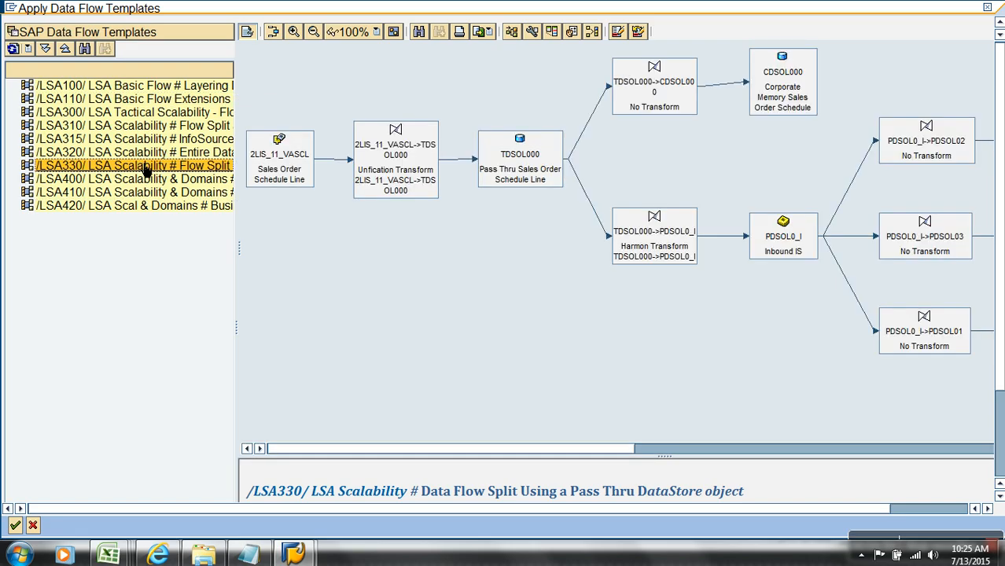
left_click(16, 525)
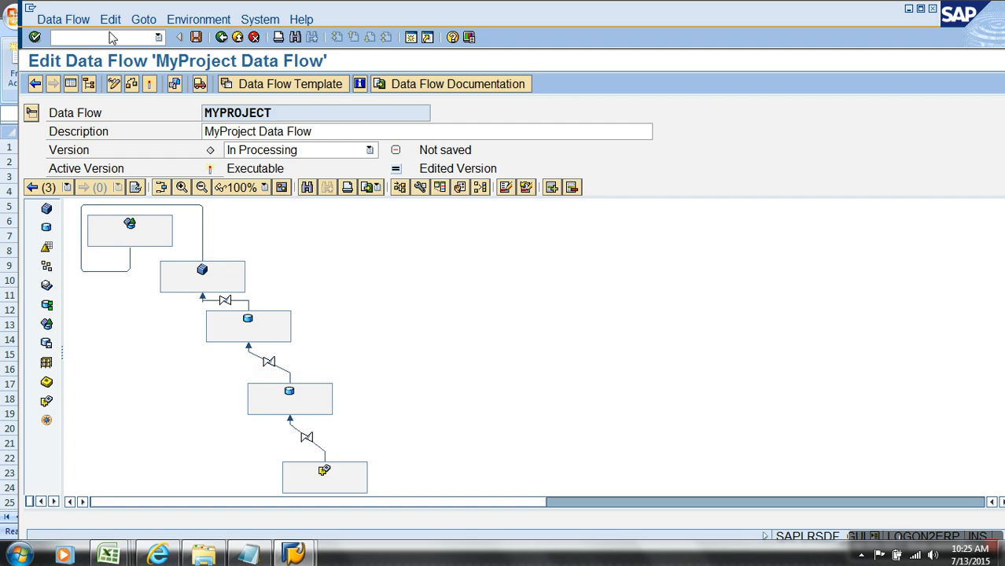
Check the data flow's saving options, then leave MyProject Data Flow for the Data Flows tree without saving
left_click(67, 22)
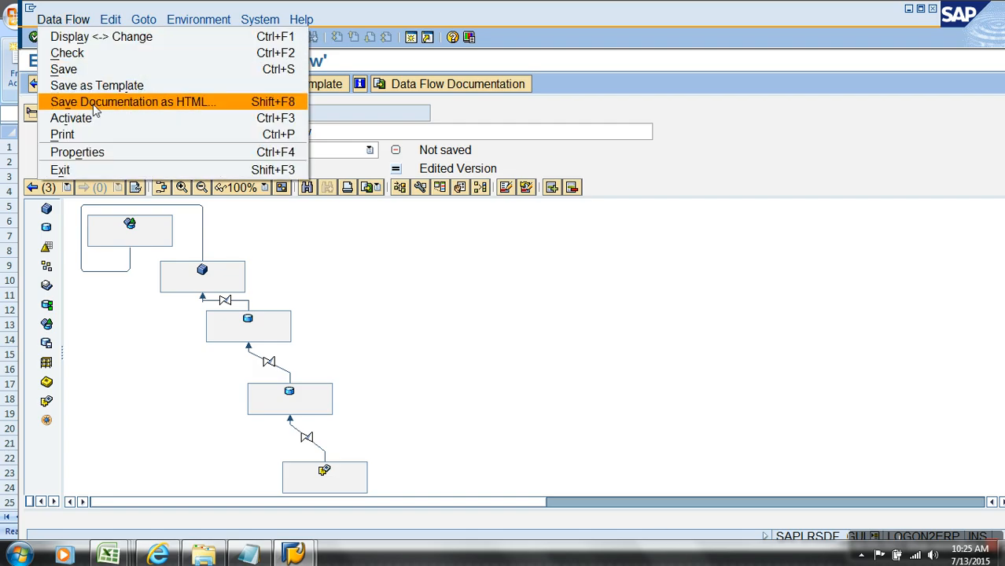
left_click(431, 298)
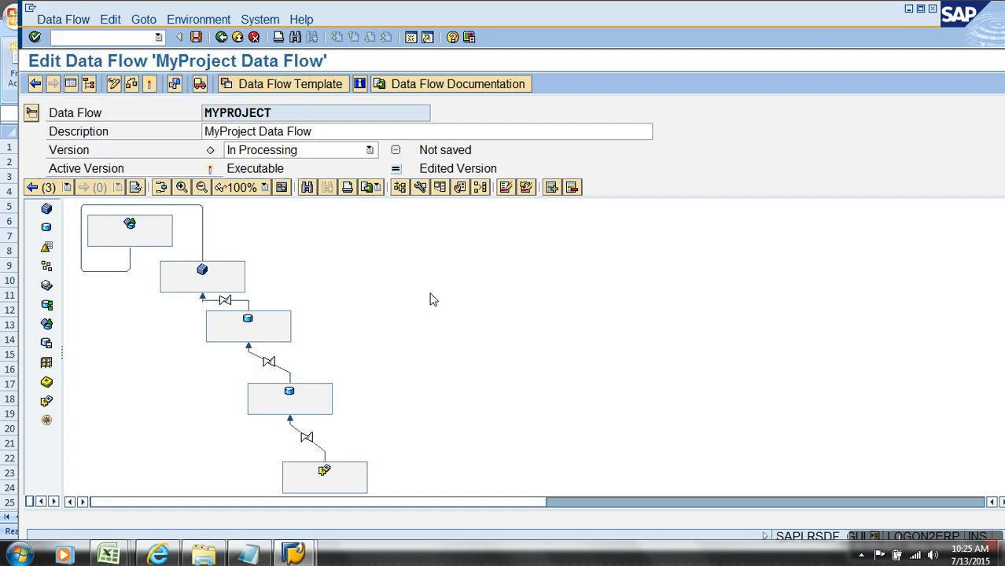
left_click(237, 39)
left_click(366, 286)
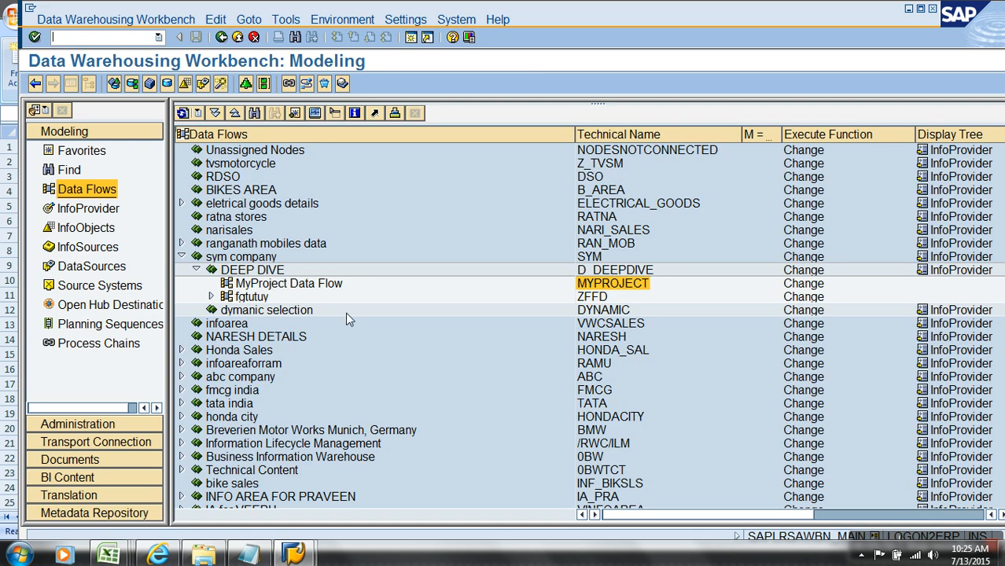
Create a data flow under DEEP DIVE with the technical name ZXVC and the description dgh
right_click(269, 271)
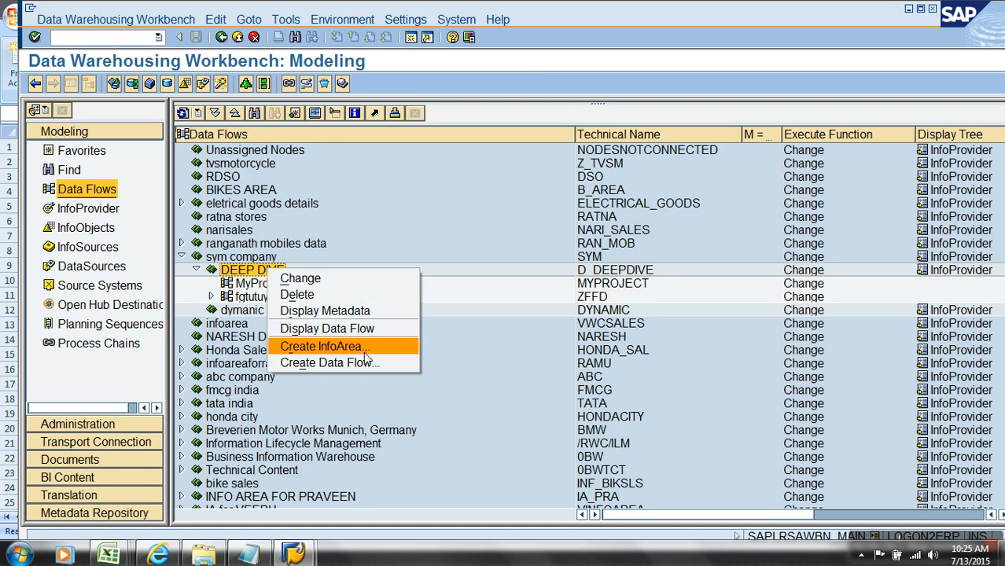
left_click(372, 364)
left_click(460, 324)
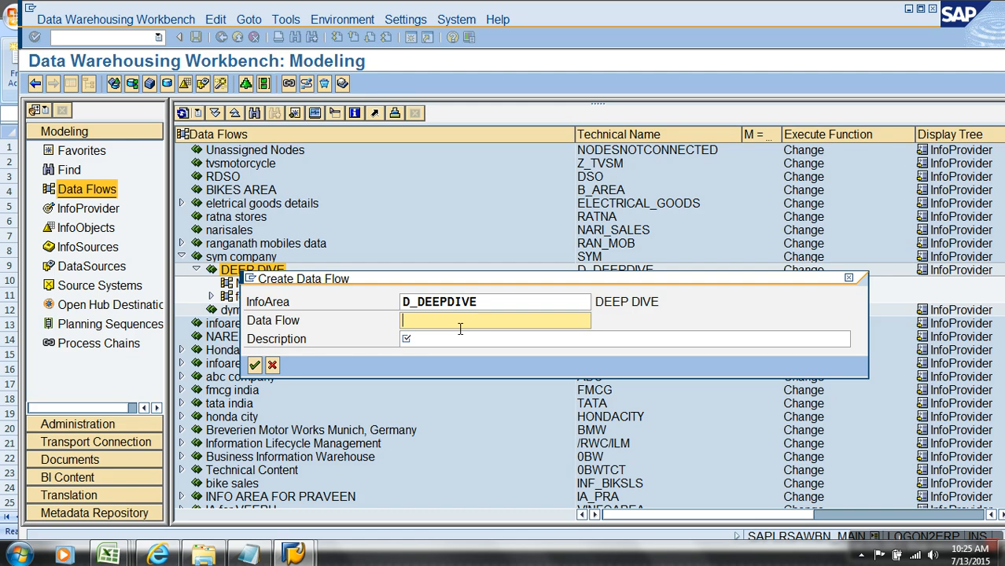
left_click(458, 338)
type("dgh")
left_click(253, 365)
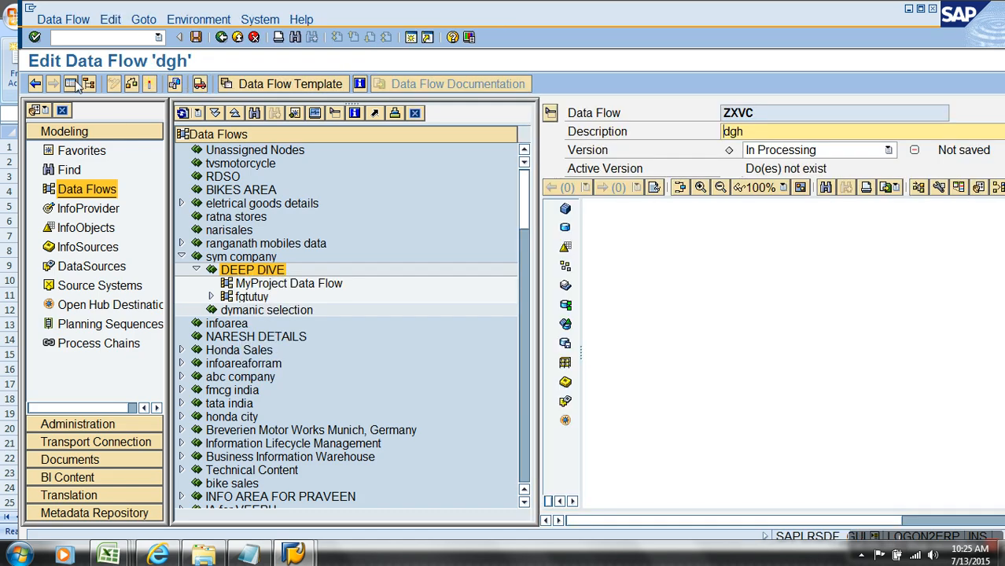
Hide the navigation trees, apply the /LSA330/ template to data flow ZXVC, and review the inserted objects
left_click(77, 87)
left_click(288, 87)
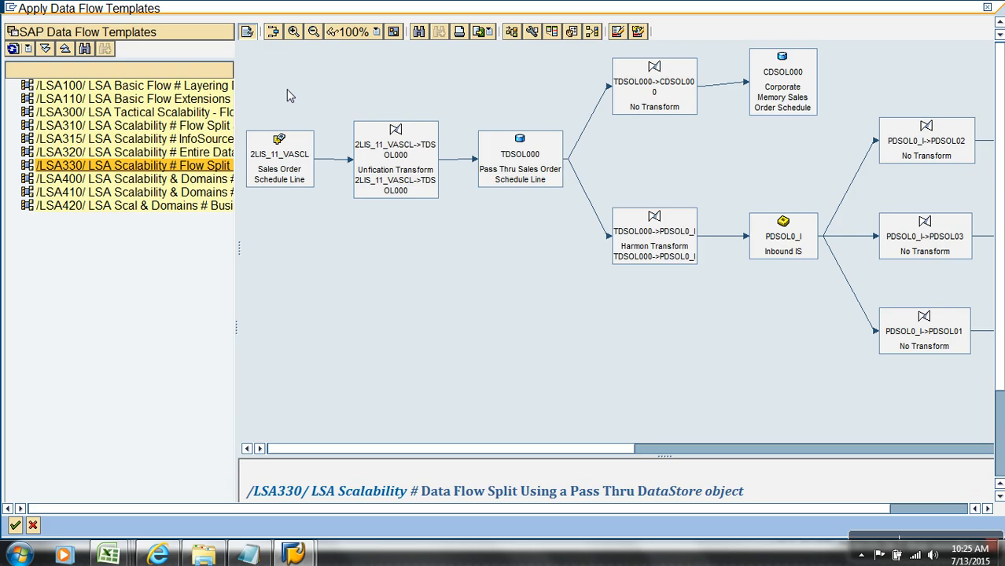
left_click(220, 165)
left_click(15, 526)
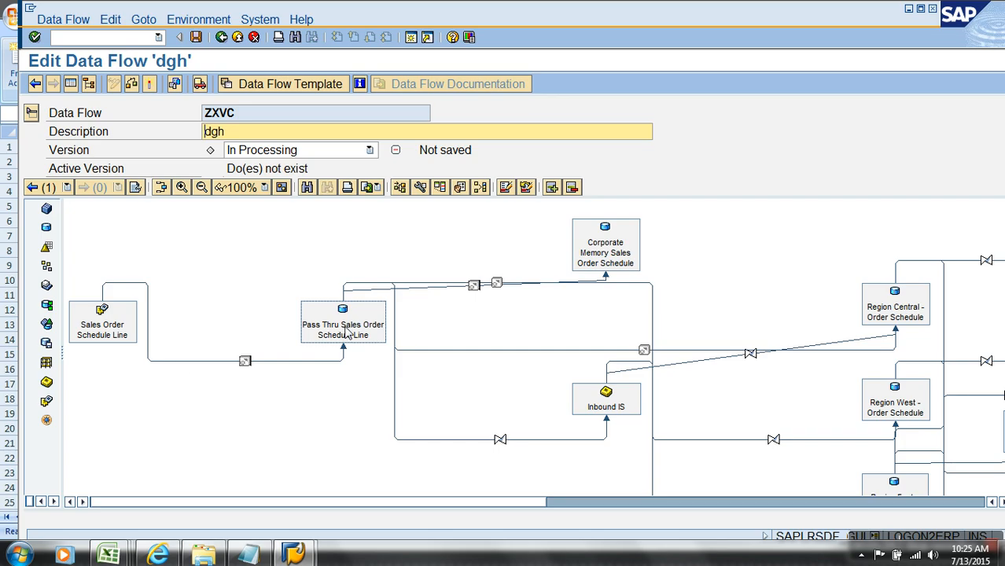
left_click_drag(530, 507, 977, 511)
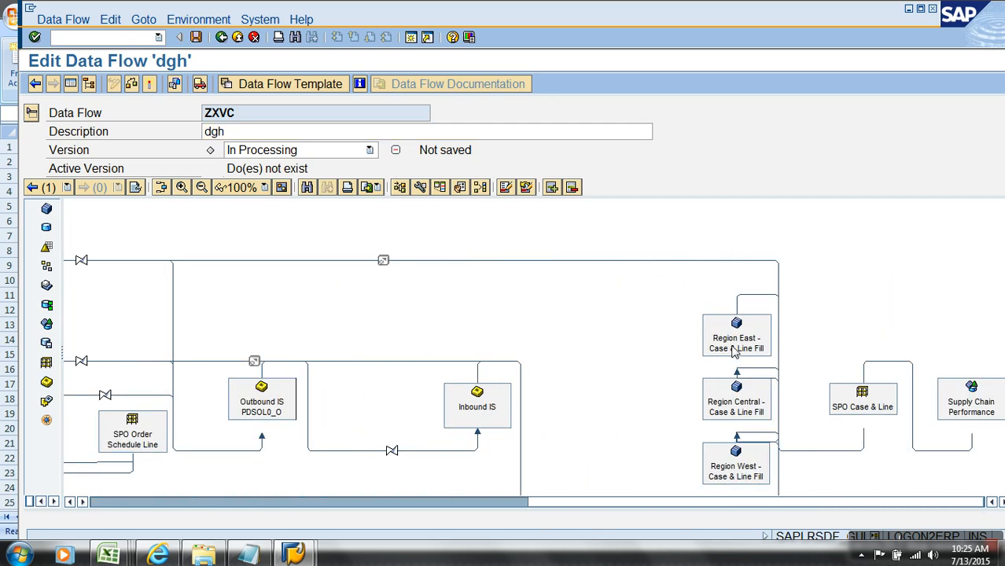
Activate data flow ZXVC, accept the activation log, and return to the Data Flows tree
left_click(149, 89)
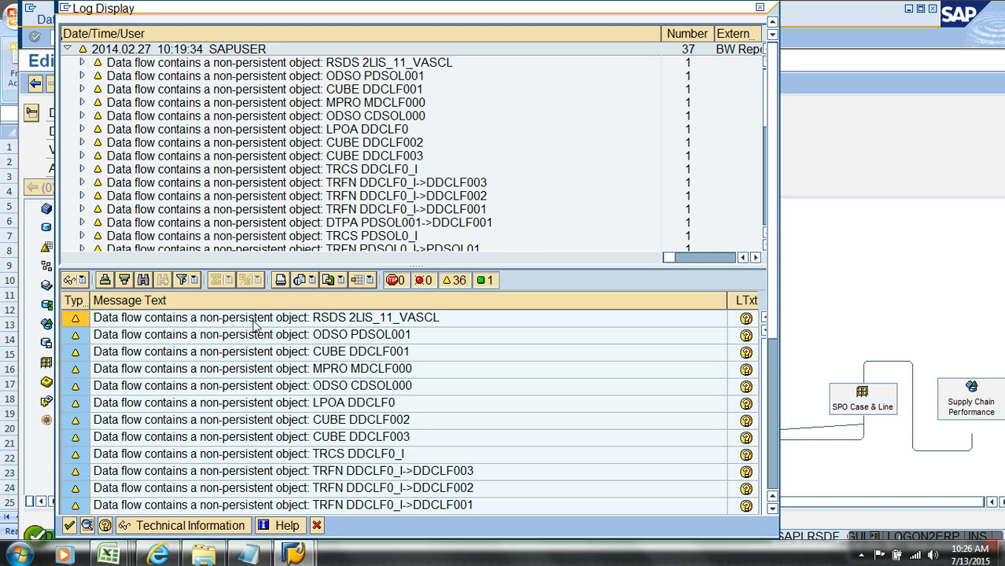
left_click(70, 525)
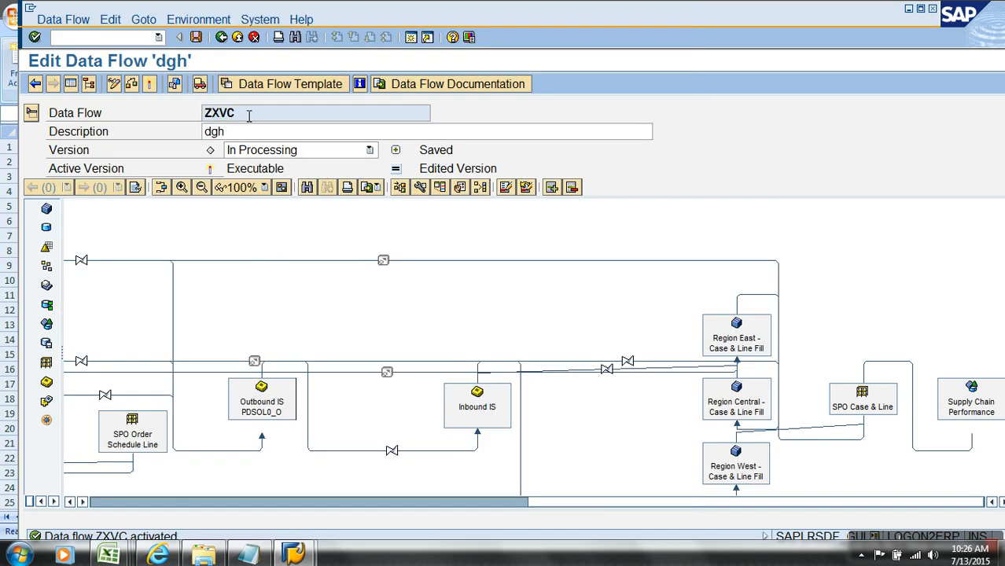
left_click(253, 37)
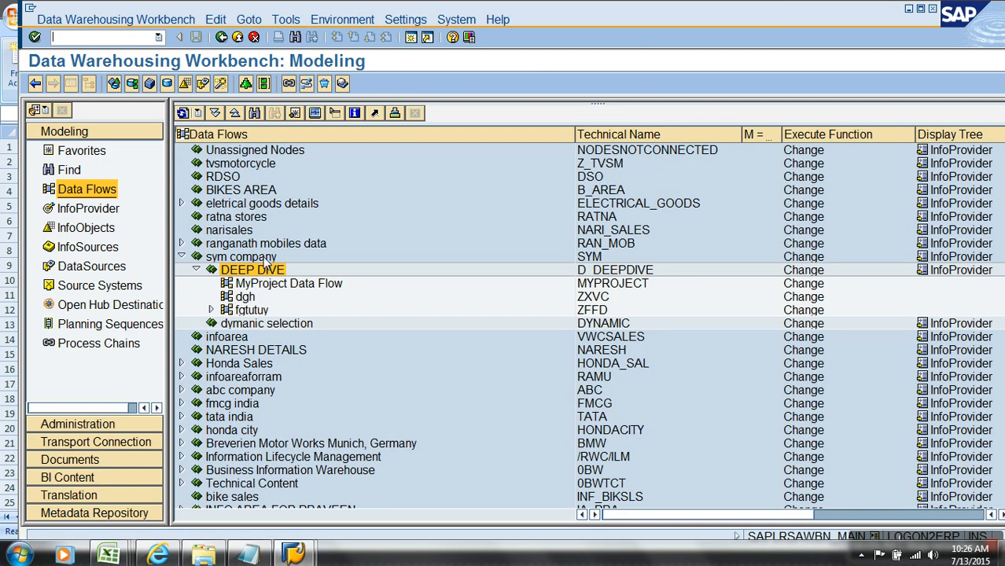
Create another data flow under DEEP DIVE with the technical name ZDVDSVD and the description "tykuliu.]"
right_click(263, 275)
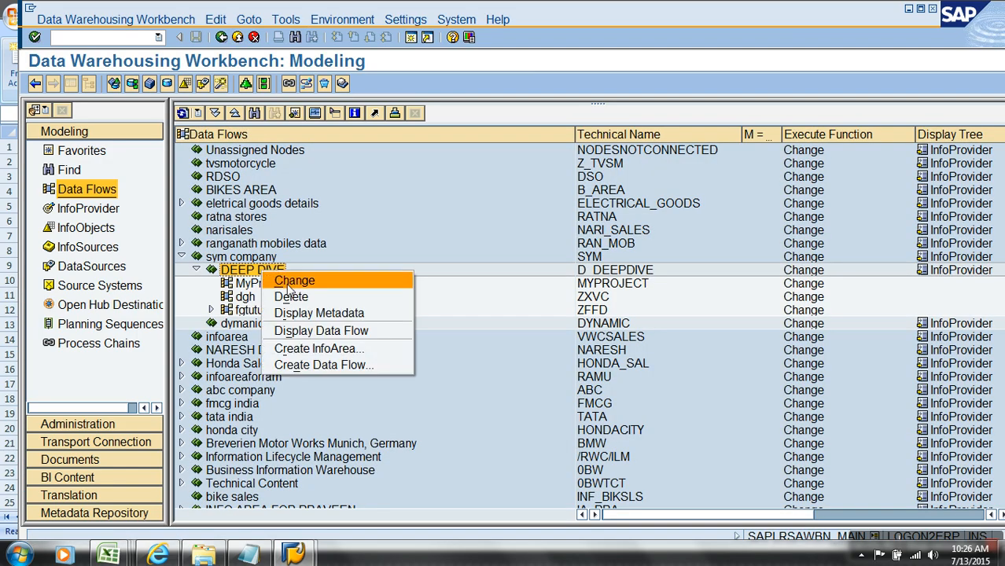
left_click(339, 363)
left_click(437, 323)
type("zdvdsvd")
left_click(485, 339)
type("tykuliu.")
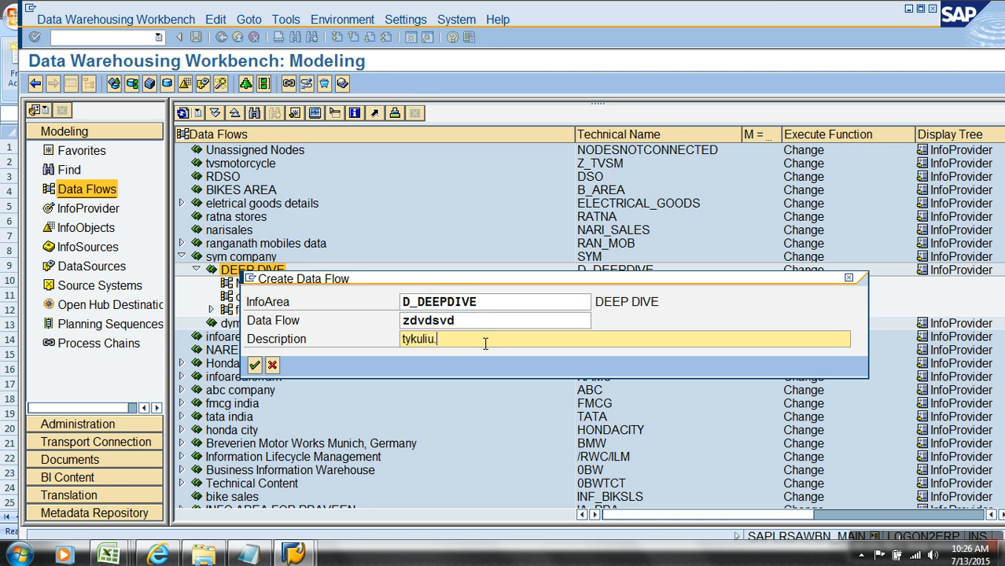
type("]")
key("Return")
Hide the navigation trees for ZDVDSVD and view the SAP data flow templates without applying any
left_click(71, 84)
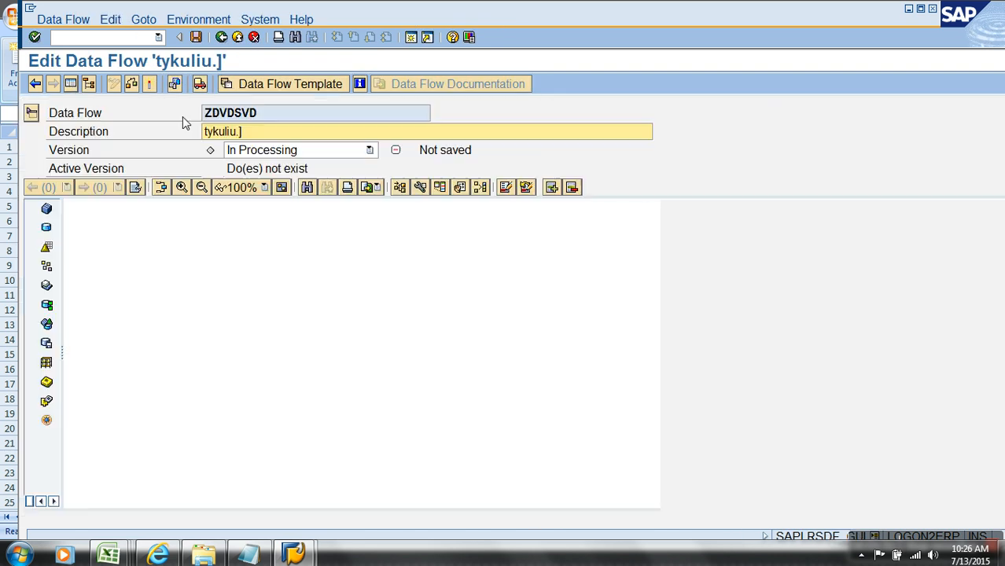
left_click(267, 88)
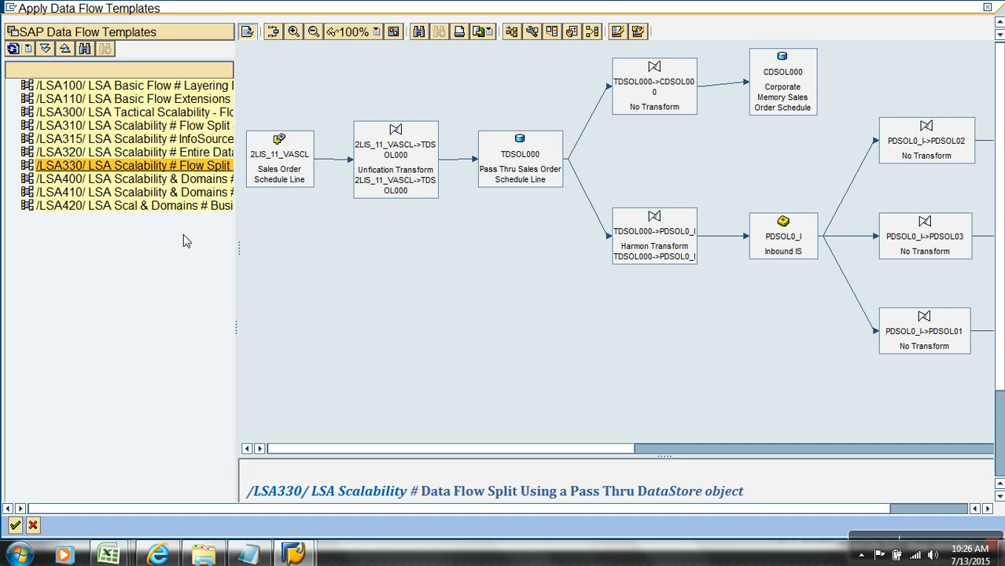
left_click(985, 8)
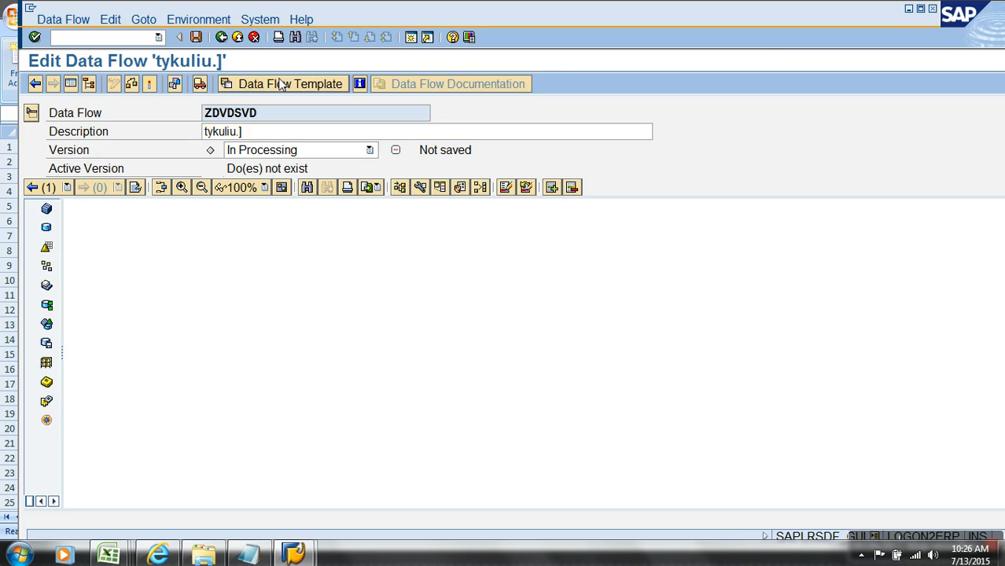
Apply the SAP data flow template /LSA330/ to data flow ZDVDSVD
left_click(290, 84)
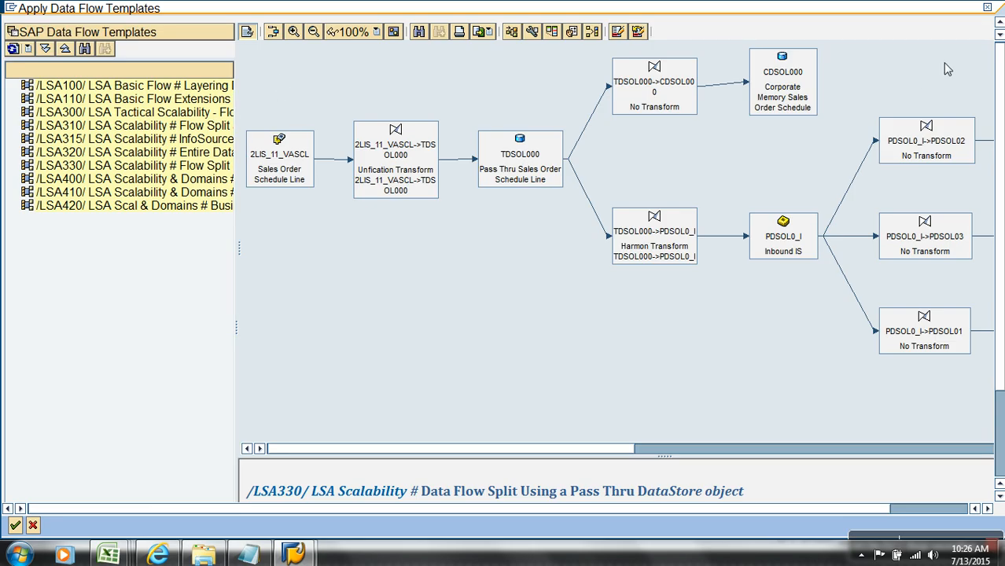
left_click(212, 165)
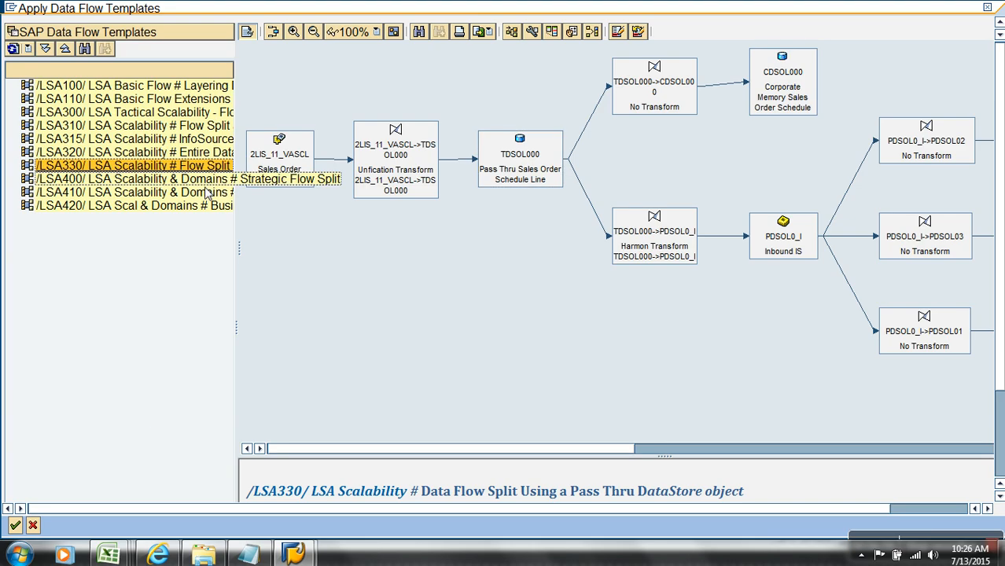
left_click(15, 525)
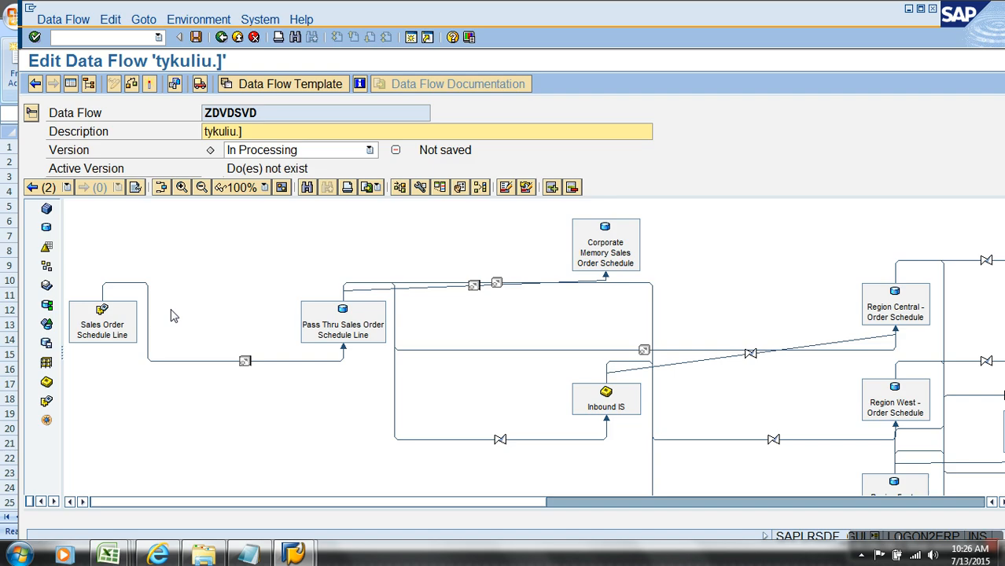
Save the flow as data flow template ZDVDSVD in InfoArea D_DEEPDIVE, then activate the template and return to the Data Flows tree
left_click(63, 20)
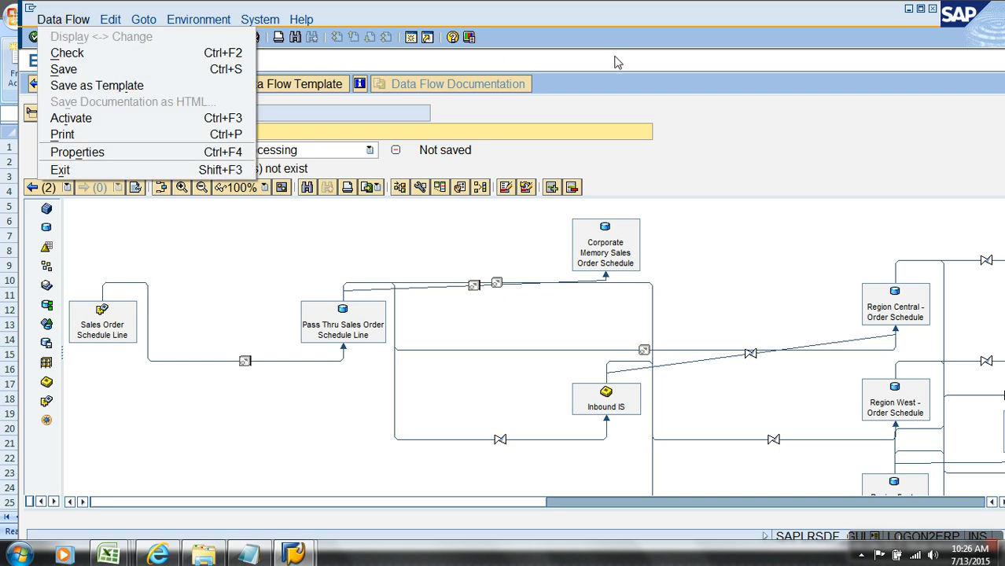
left_click(668, 105)
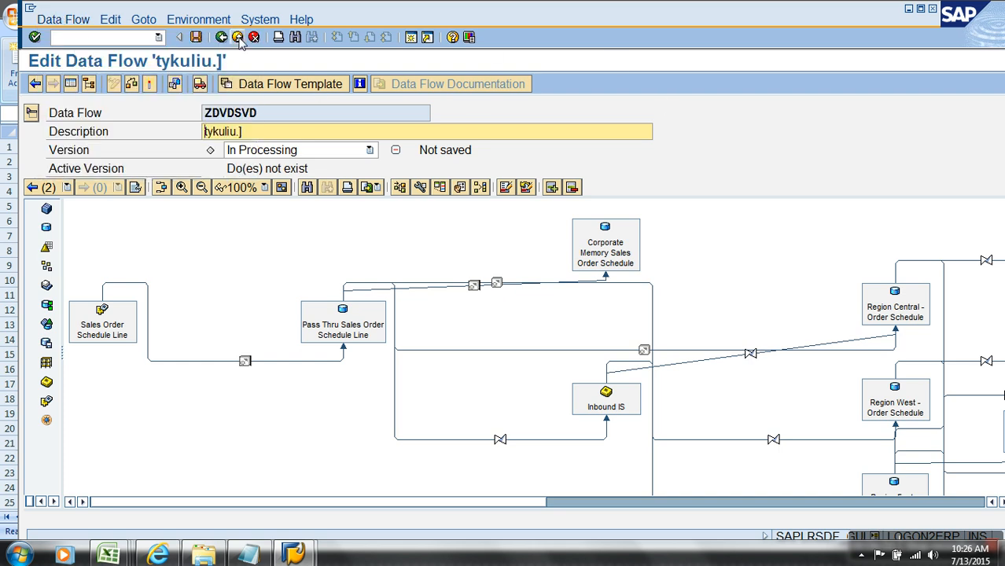
left_click(72, 22)
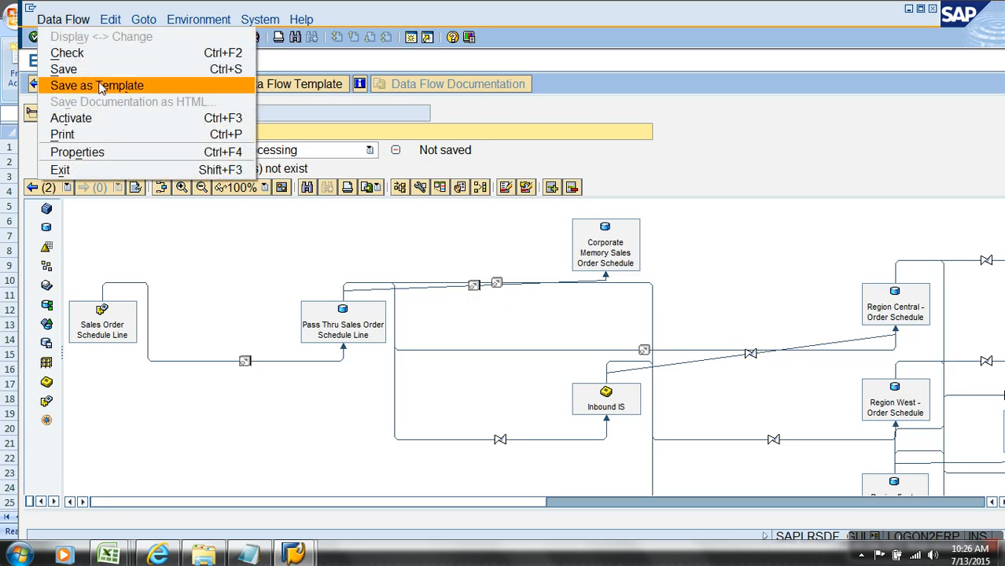
left_click(96, 86)
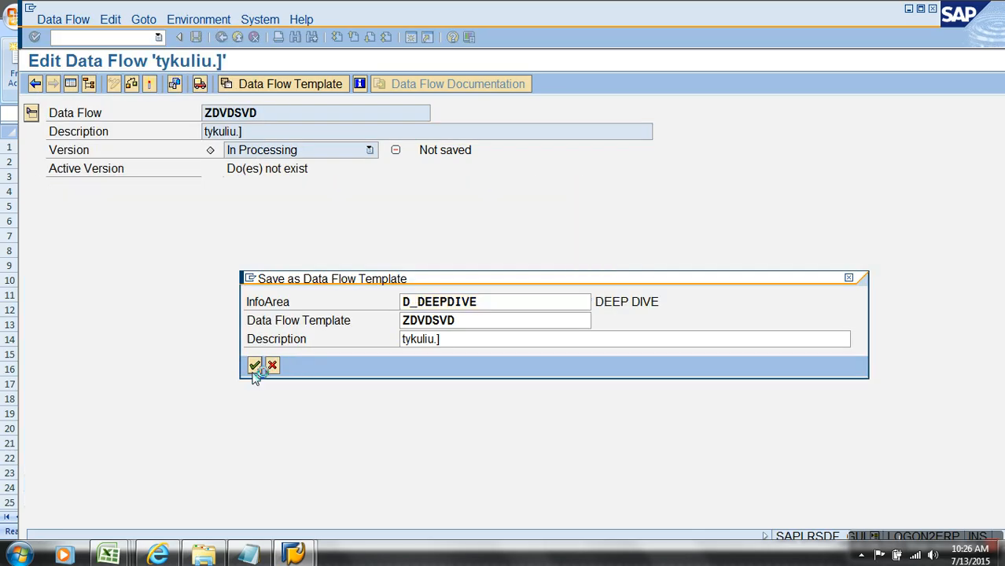
left_click(254, 366)
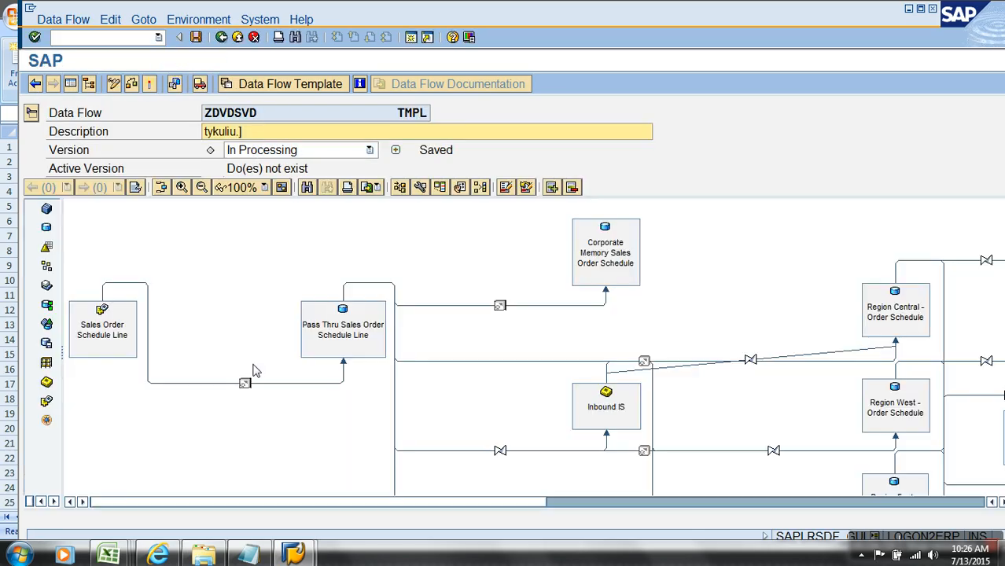
left_click(152, 85)
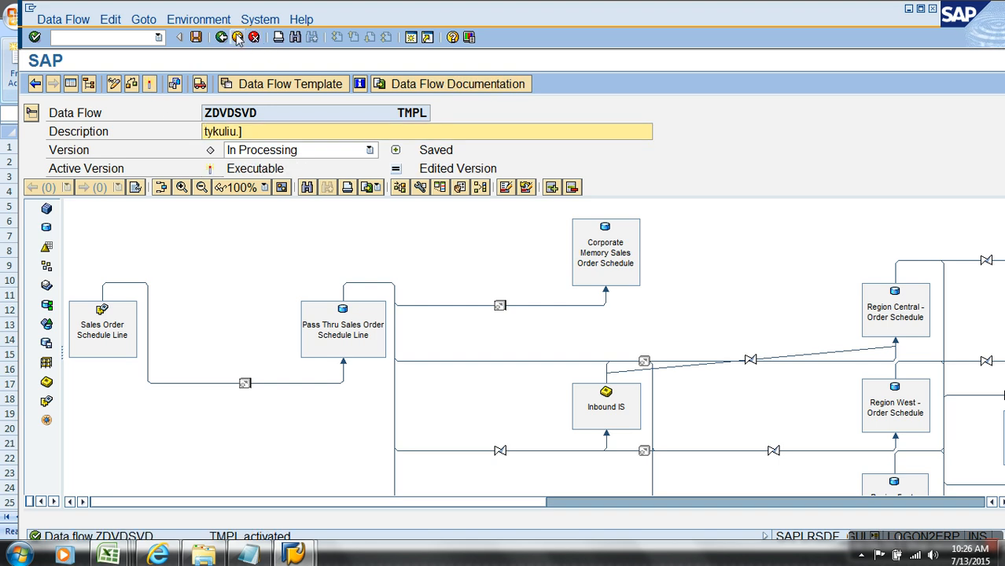
left_click(238, 38)
Create another data flow under DEEP DIVE with the technical name JNKLJLJM and the description "lkmkmk"
double_click(261, 272)
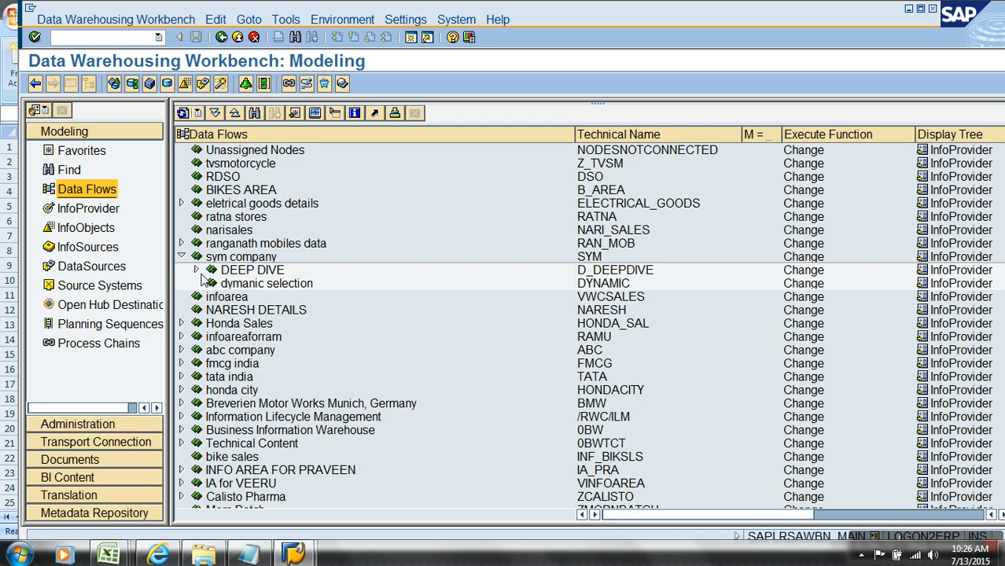
right_click(263, 275)
left_click(361, 365)
type("cxb")
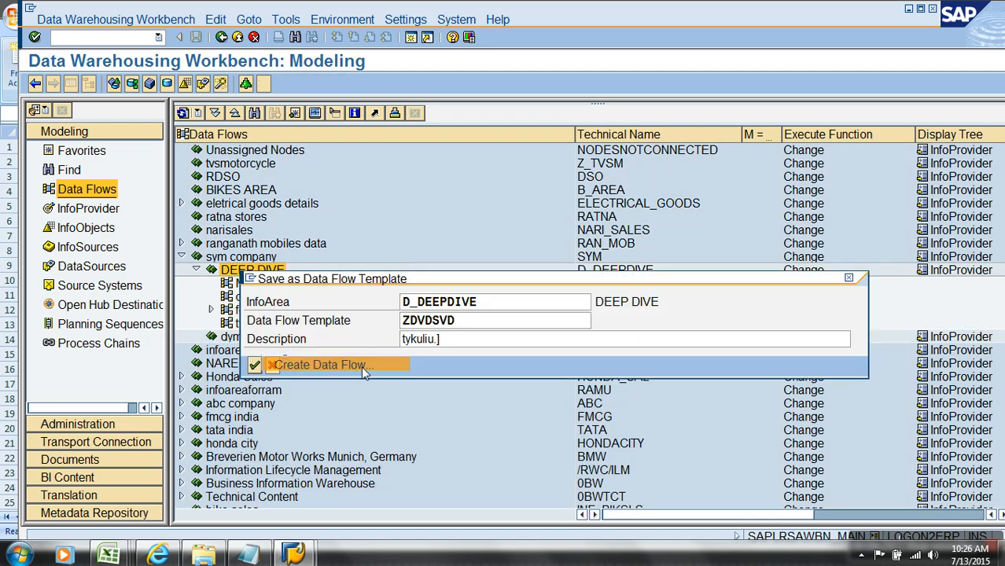
type("vdsfdn")
key("BackSpace")
key("BackSpace")
key("BackSpace")
key("BackSpace")
key("BackSpace")
key("BackSpace")
key("BackSpace")
key("BackSpace")
key("BackSpace")
key("Tab")
type("jnkljljm")
key("Tab")
type("fsnknk")
key("Return")
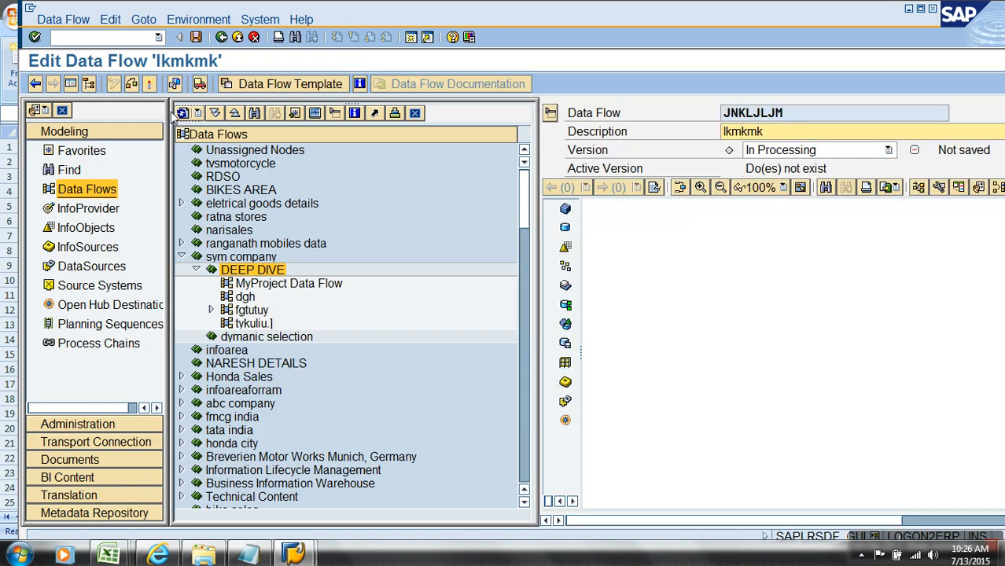
Hide the navigation trees and examine the SAP data flow templates with their full descriptions and technical names, applying none
left_click(88, 83)
left_click(283, 83)
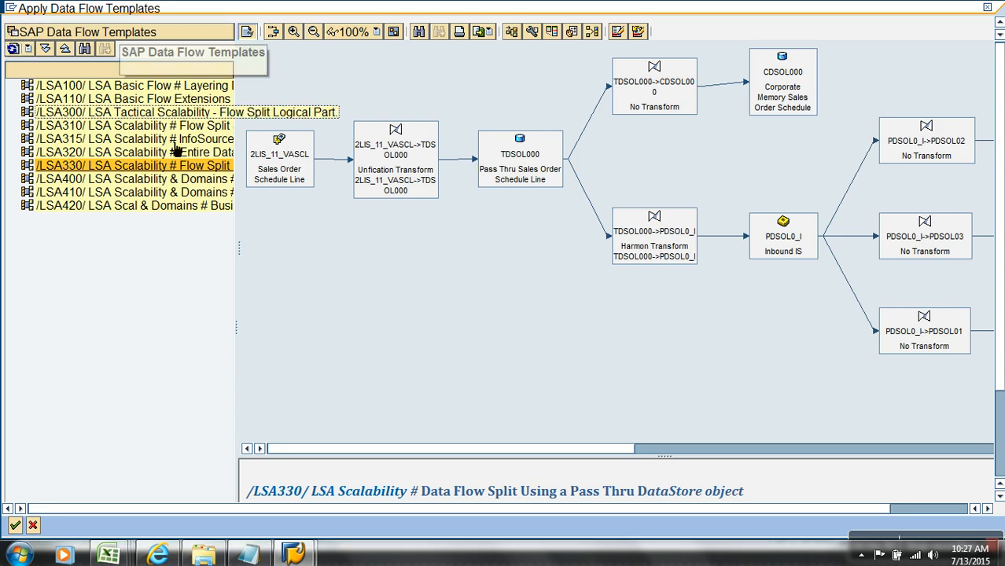
left_click_drag(249, 324, 355, 297)
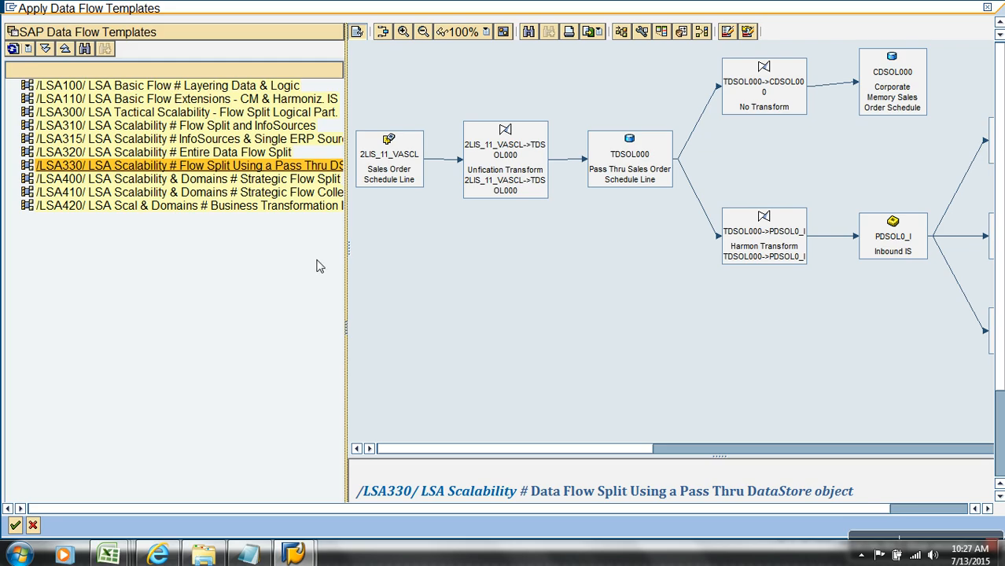
left_click_drag(359, 267, 616, 234)
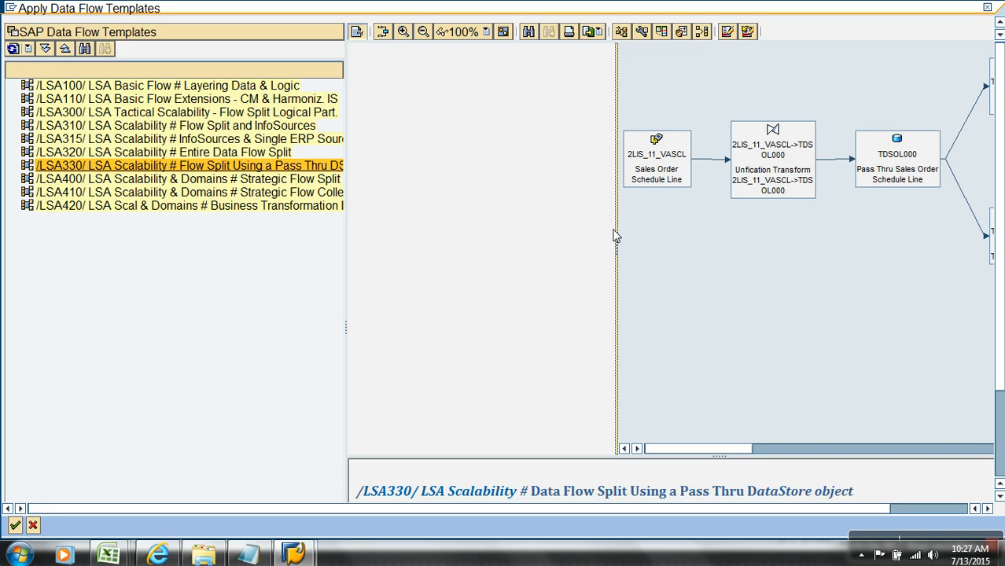
left_click_drag(357, 337, 590, 305)
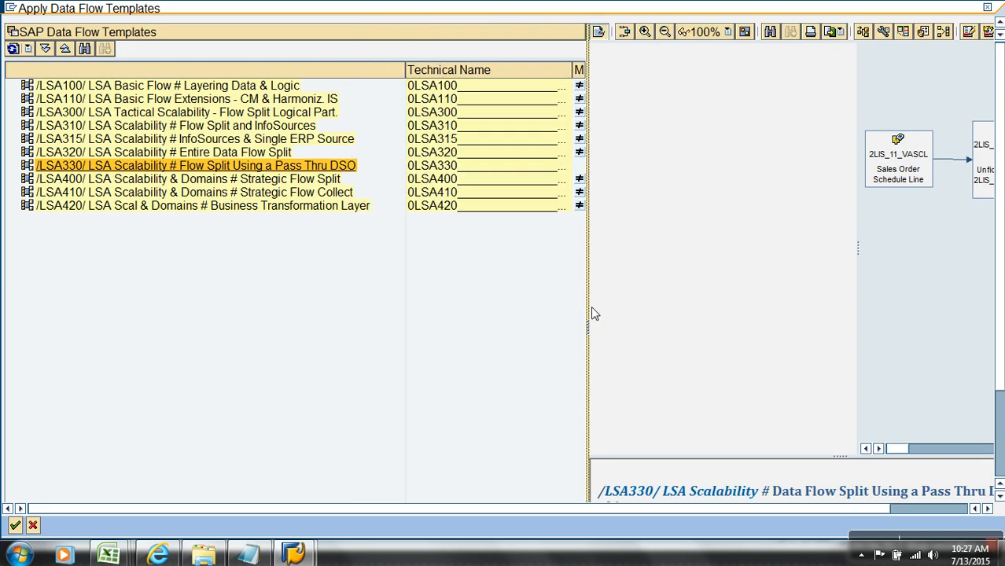
left_click(545, 169)
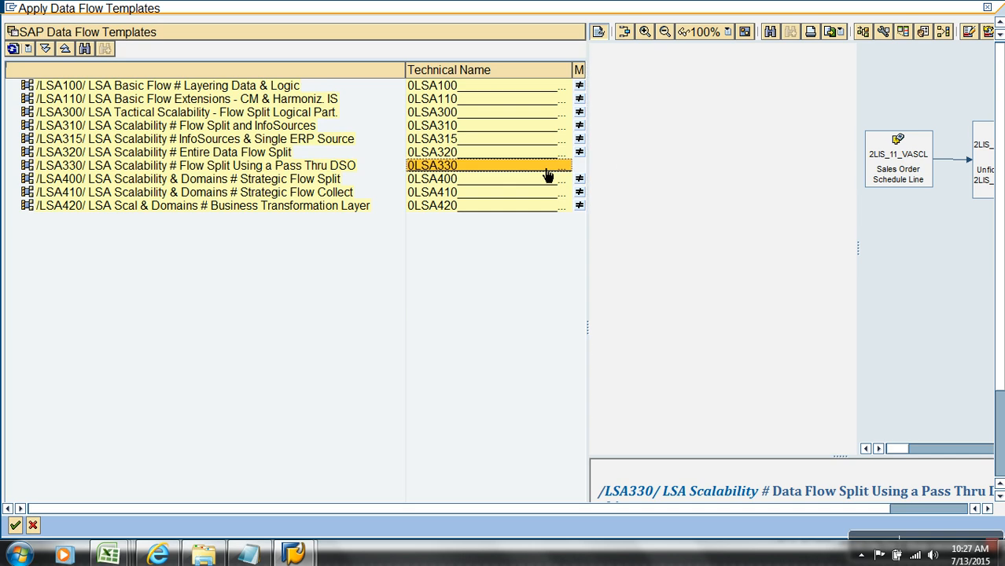
left_click(331, 166)
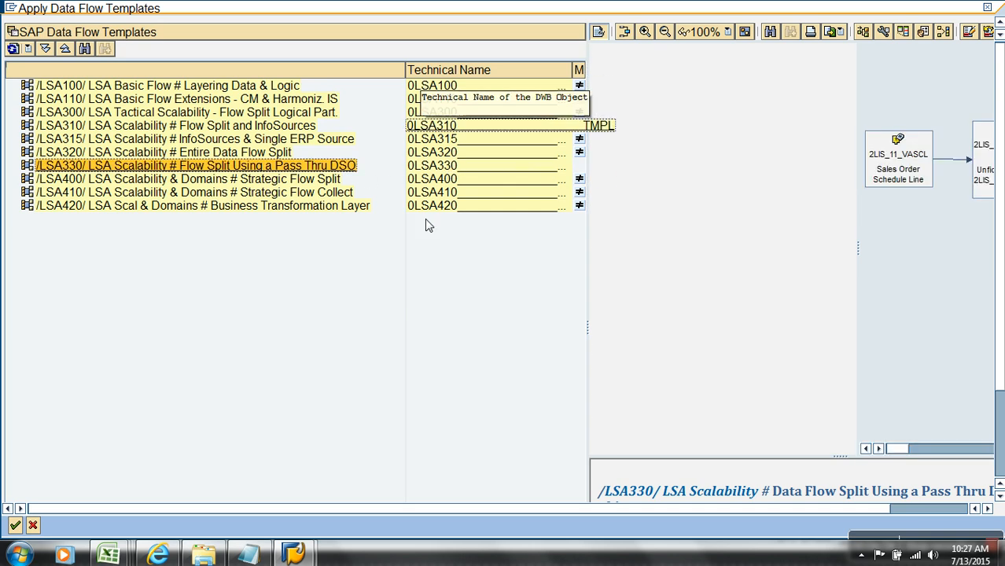
left_click(988, 8)
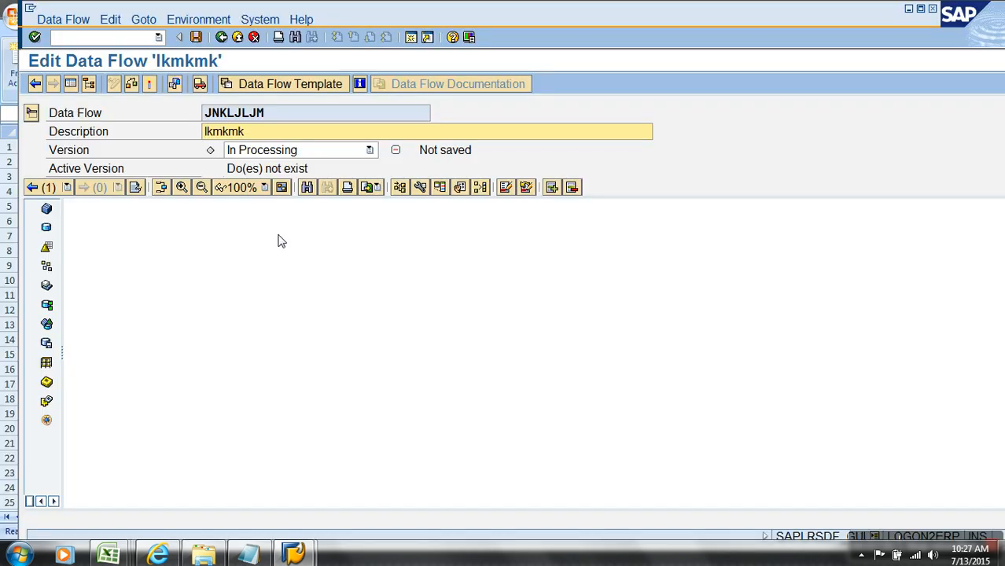
left_click(70, 20)
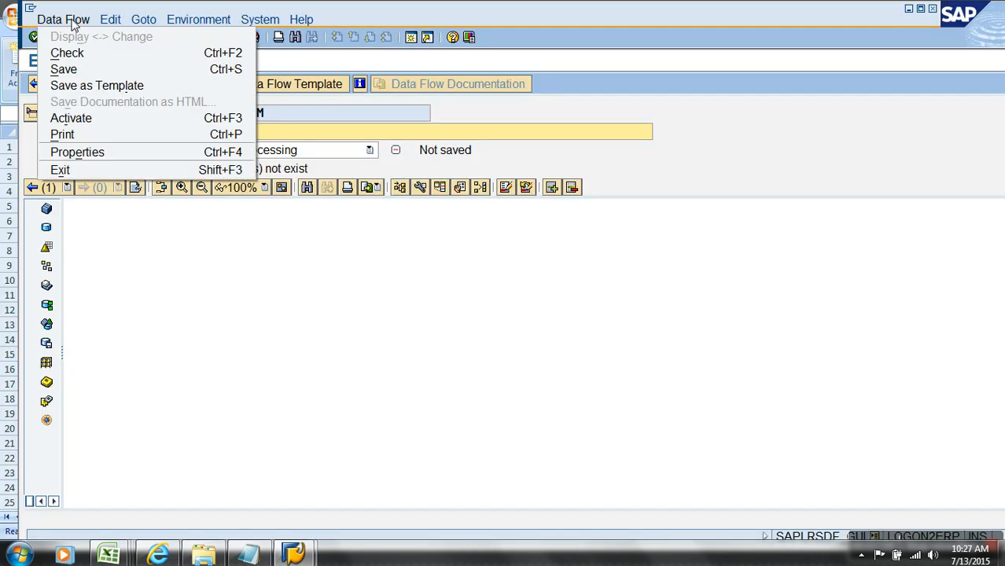
mouse_move(107, 19)
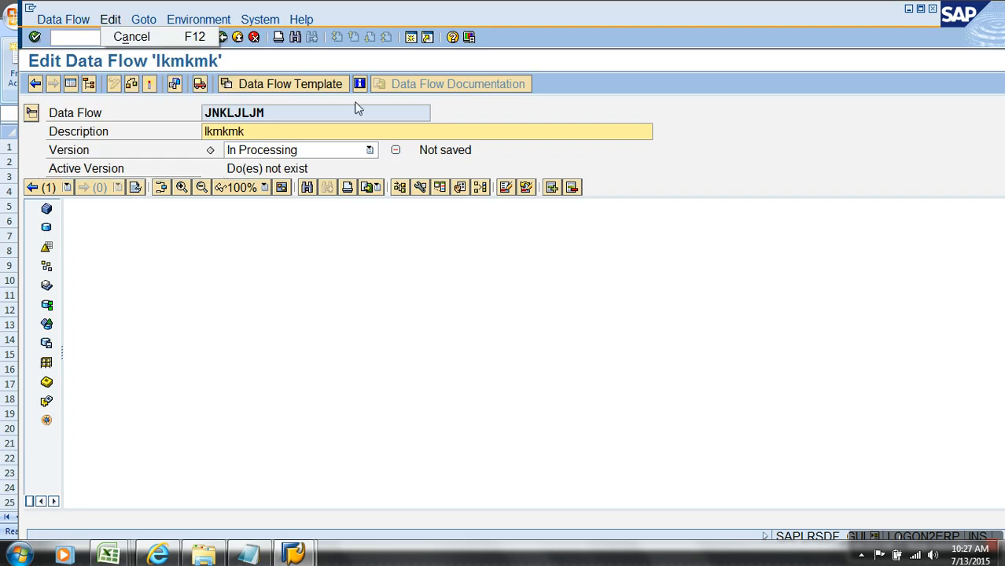
left_click(128, 37)
Refresh the SAP data flow template list and apply template /LSA330/ to data flow JNKLJLJM
left_click(295, 83)
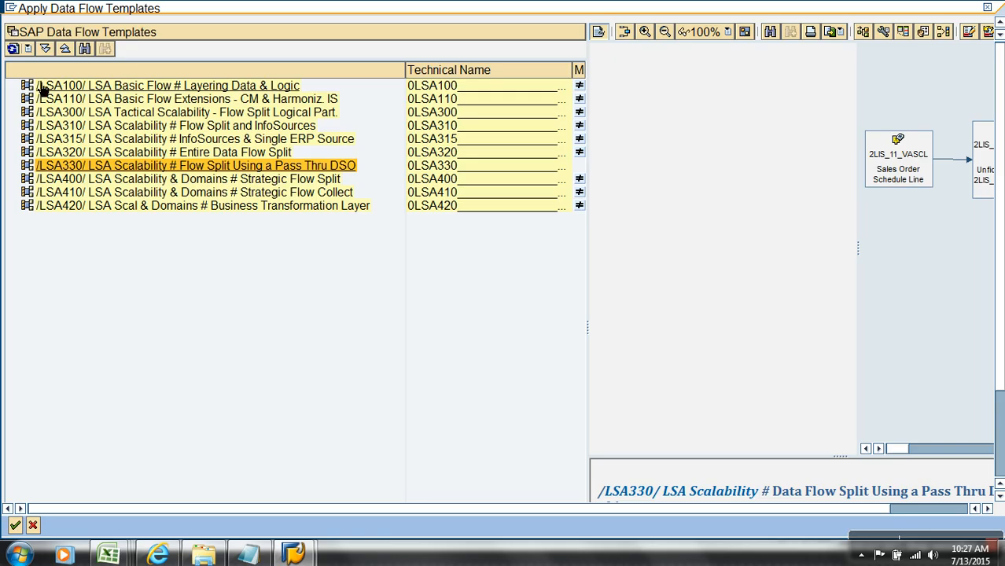
left_click(29, 52)
left_click(17, 51)
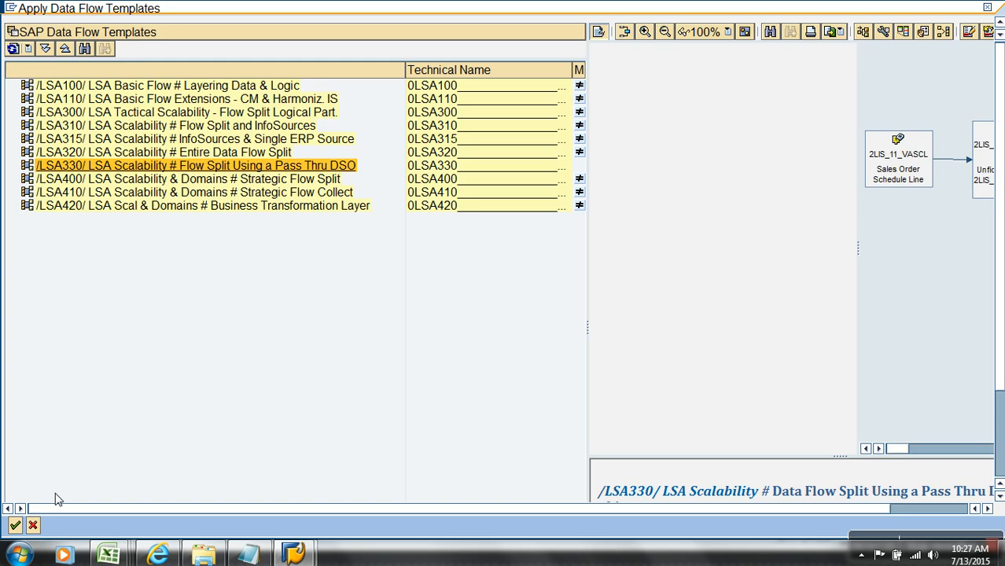
left_click(16, 526)
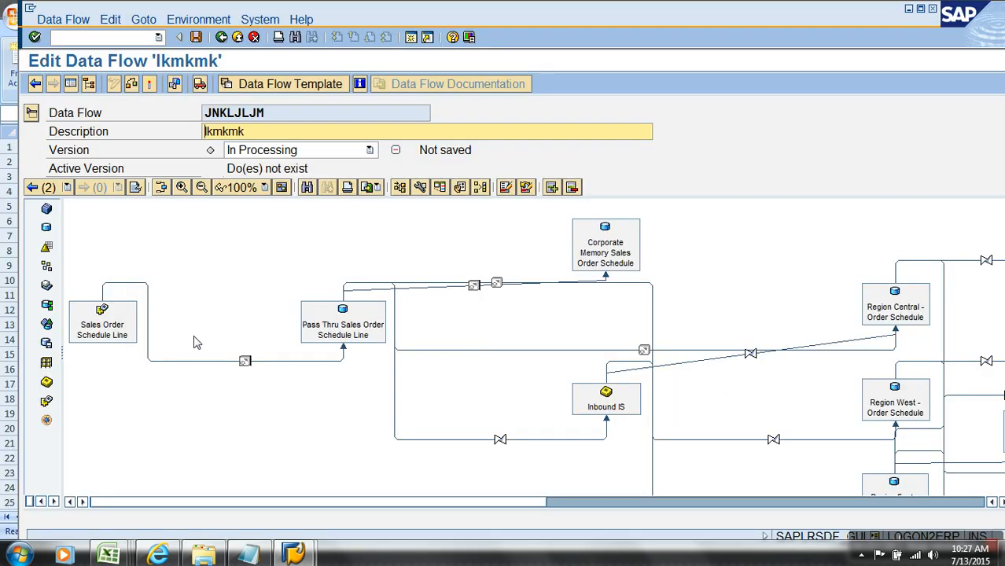
Show the available actions for the Sales Order Schedule Line DataSource in the flow
right_click(104, 332)
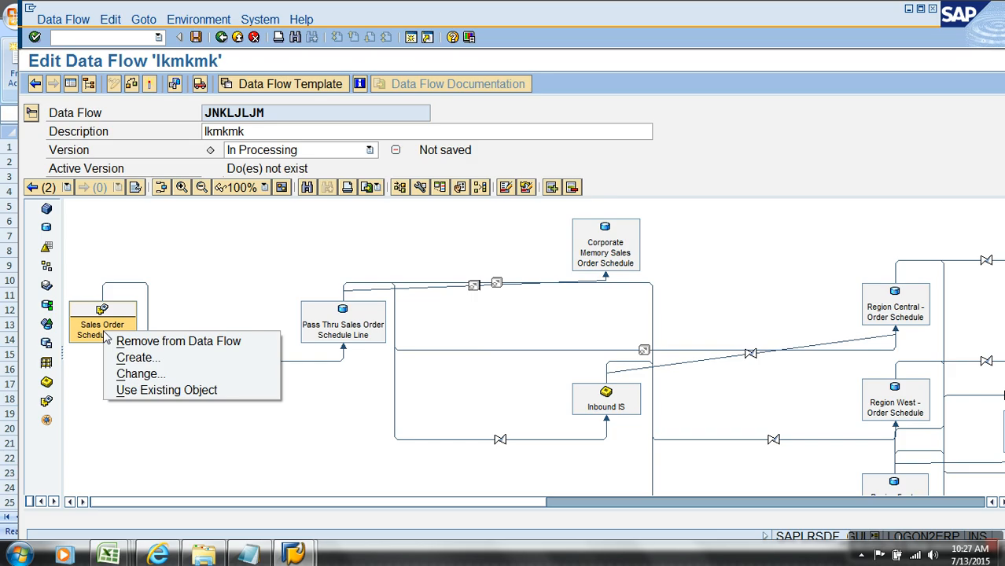